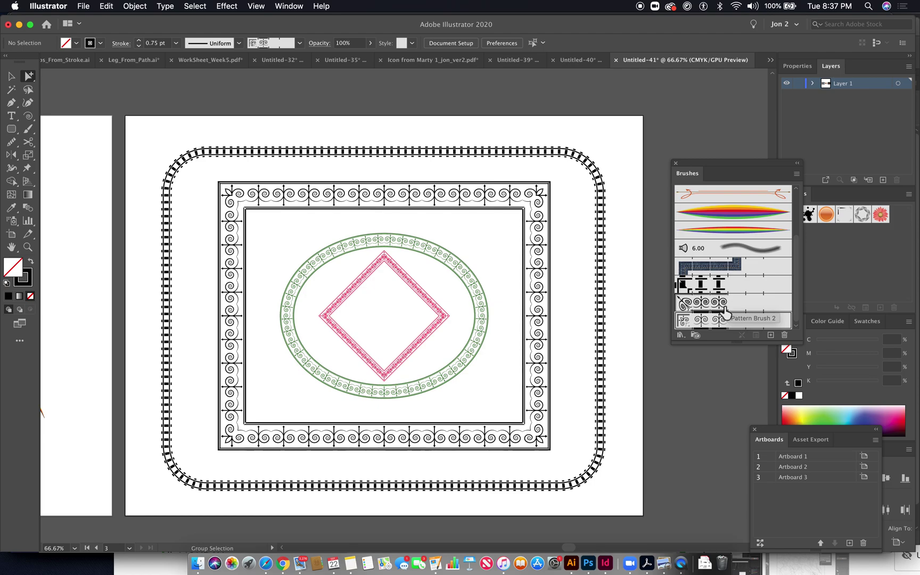
left_click(681, 335)
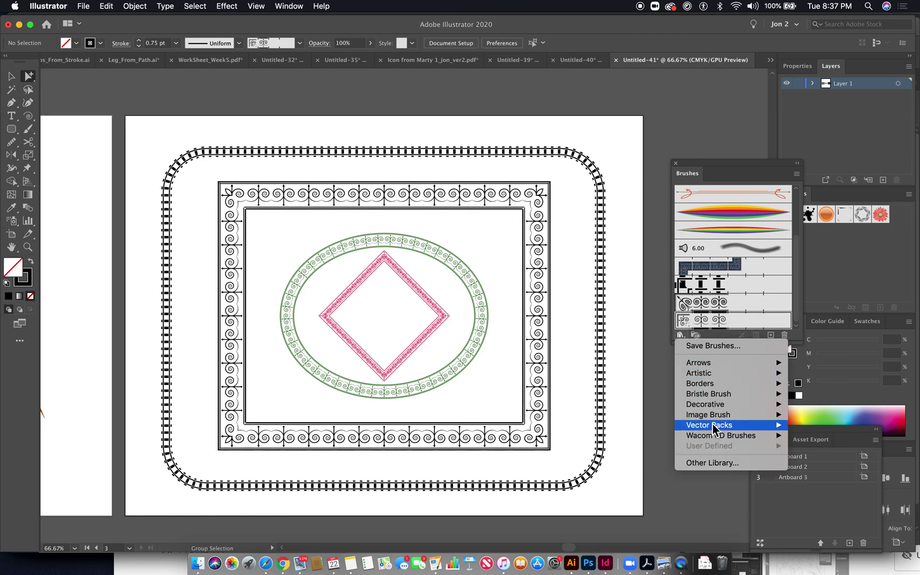
mouse_move(710, 374)
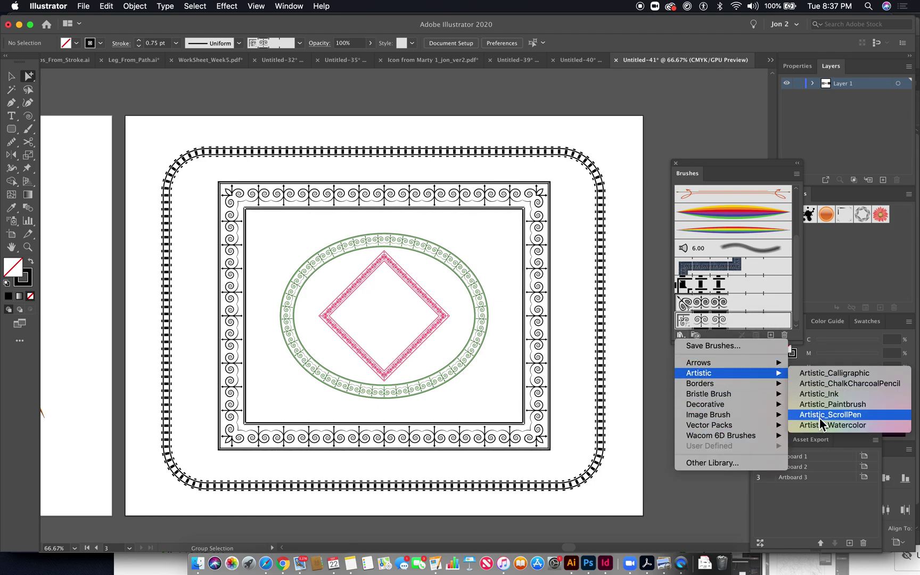
mouse_move(731, 419)
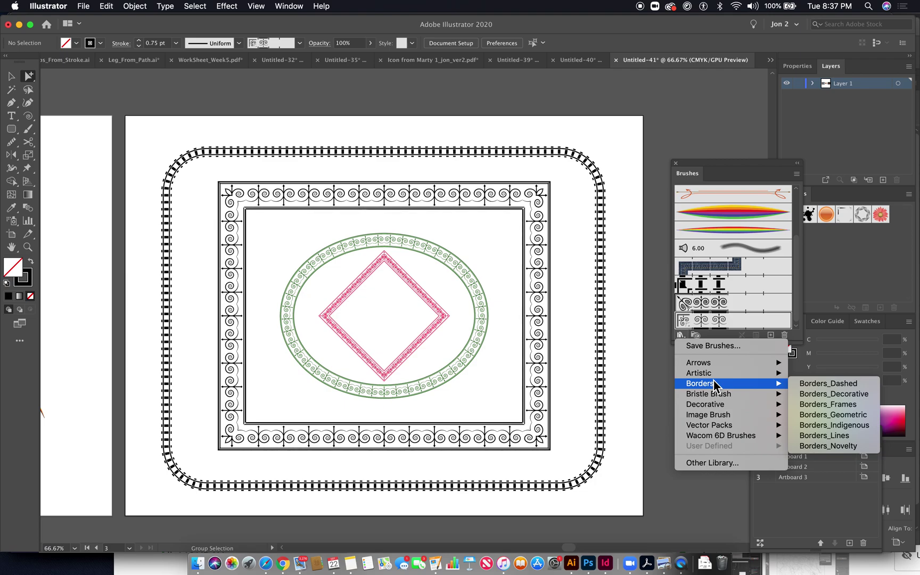
left_click(714, 166)
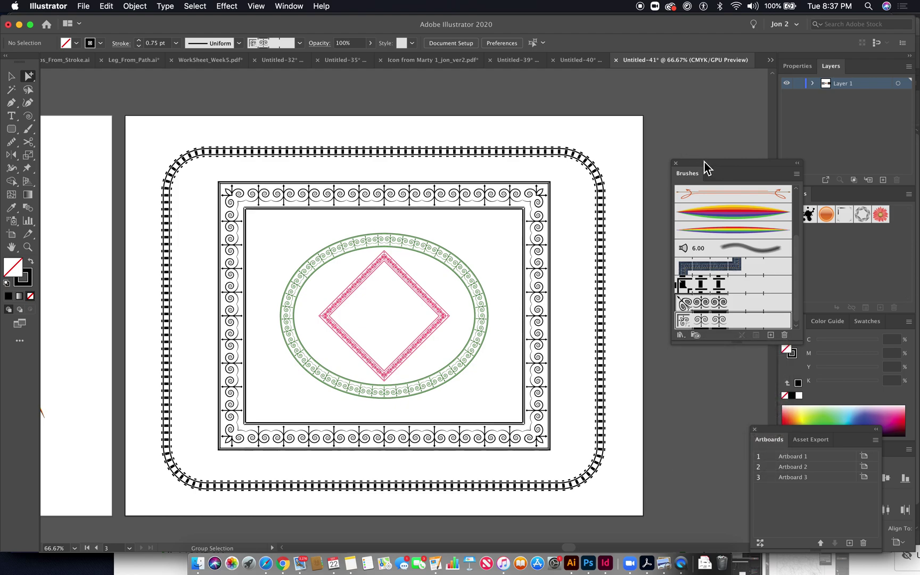
Move the Brushes panel off the docked panels and return to the start of its brush list
left_click_drag(705, 162, 664, 126)
scroll(687, 208, "up", 5)
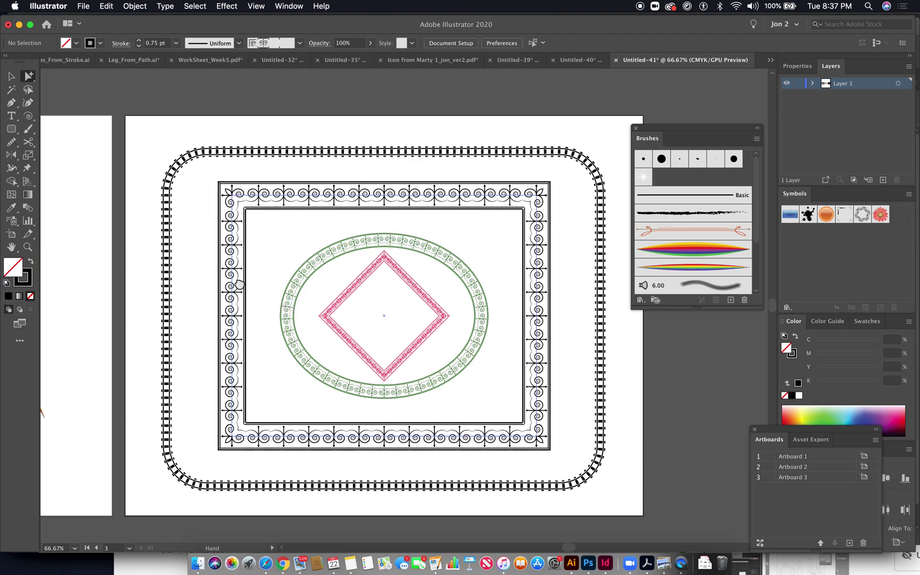
Examine the brush artwork on all three artboards: the starfield, the rainbow strokes and the ornamental frames
left_click_drag(238, 283, 747, 293)
left_click_drag(366, 333, 811, 364)
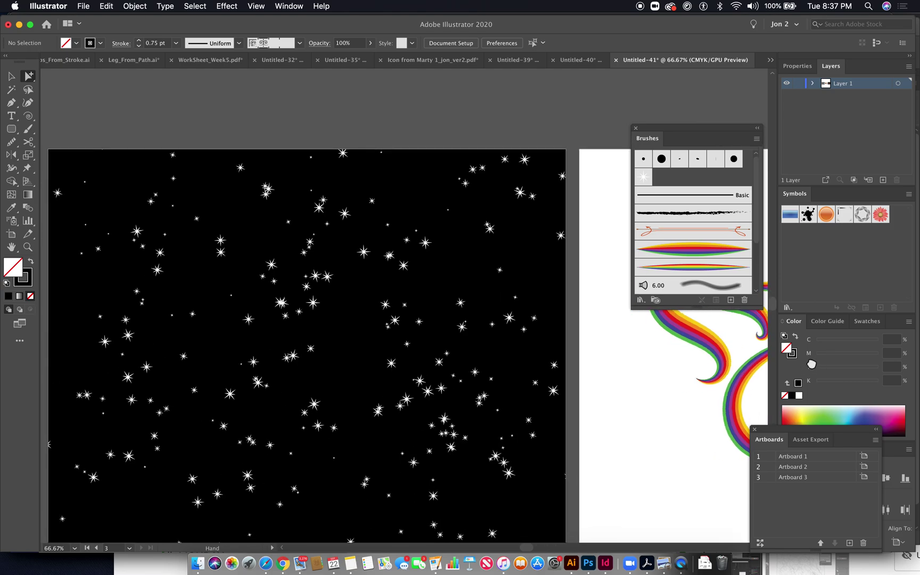
mouse_move(751, 341)
left_mouse_down()
mouse_move(460, 291)
mouse_move(352, 322)
mouse_move(316, 357)
mouse_move(267, 345)
left_mouse_up()
left_click_drag(507, 349, 343, 359)
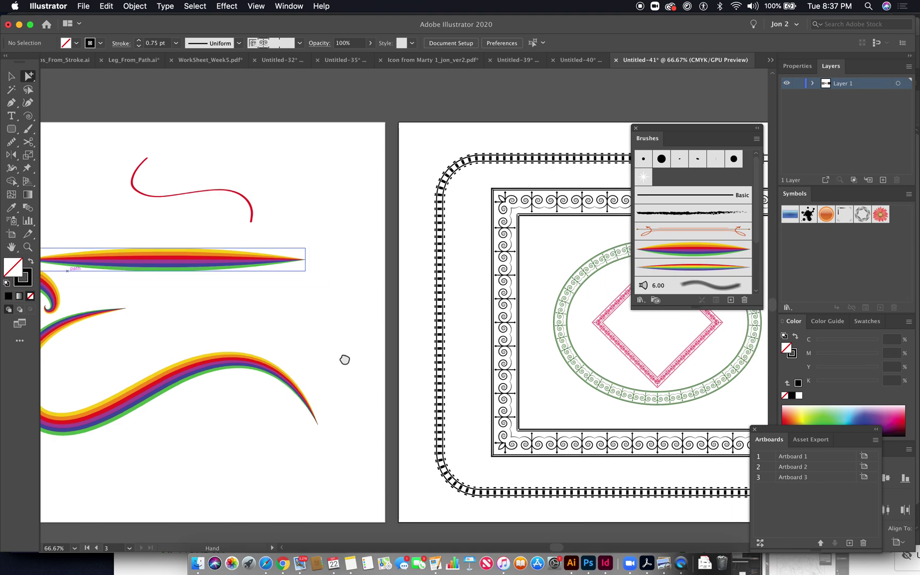
mouse_move(399, 372)
left_mouse_down()
mouse_move(167, 395)
mouse_move(496, 357)
mouse_move(573, 373)
left_mouse_up()
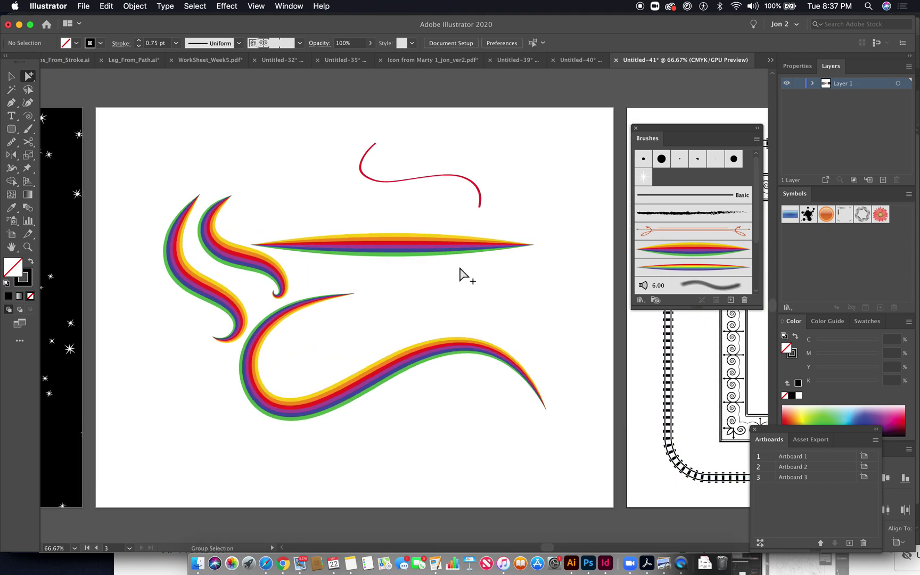
left_click_drag(597, 314, 350, 324)
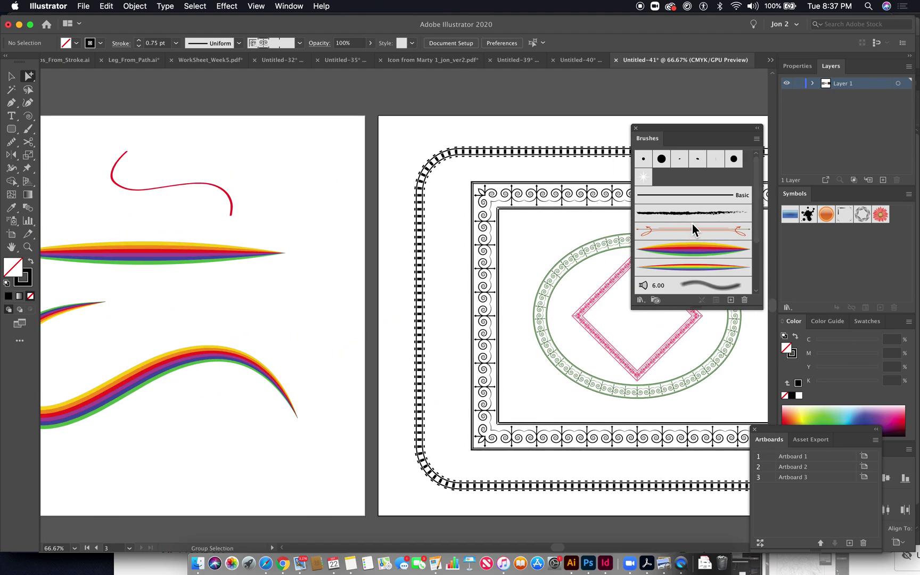
left_click_drag(552, 326, 441, 322)
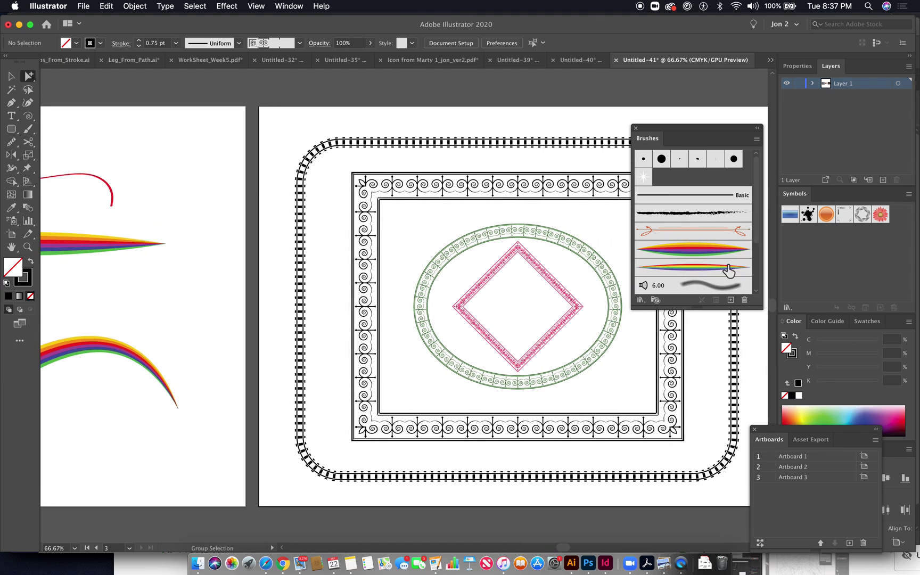
left_click_drag(570, 314, 474, 310)
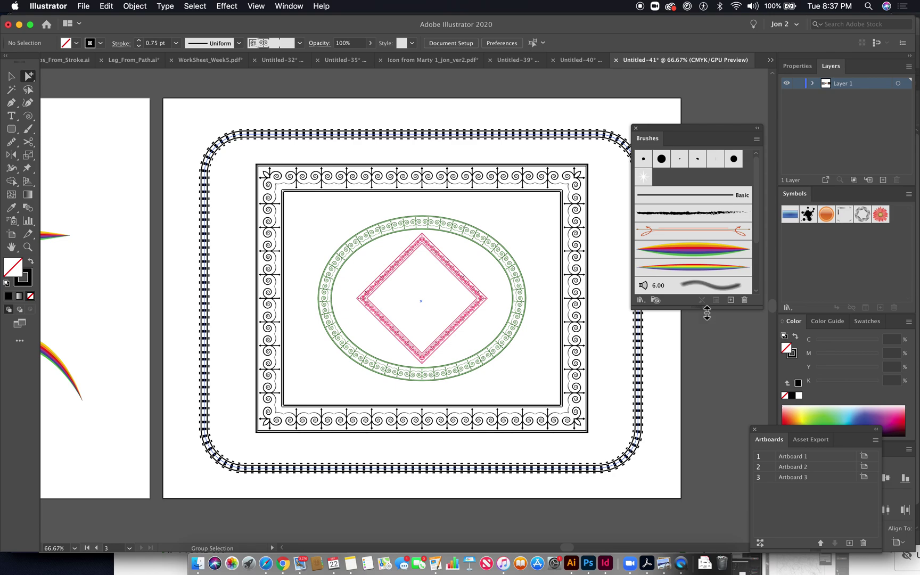
Lengthen the Brushes panel to show the pattern brushes and inspect the upper-right corner of the rectangular scroll frame
left_click_drag(707, 313, 714, 415)
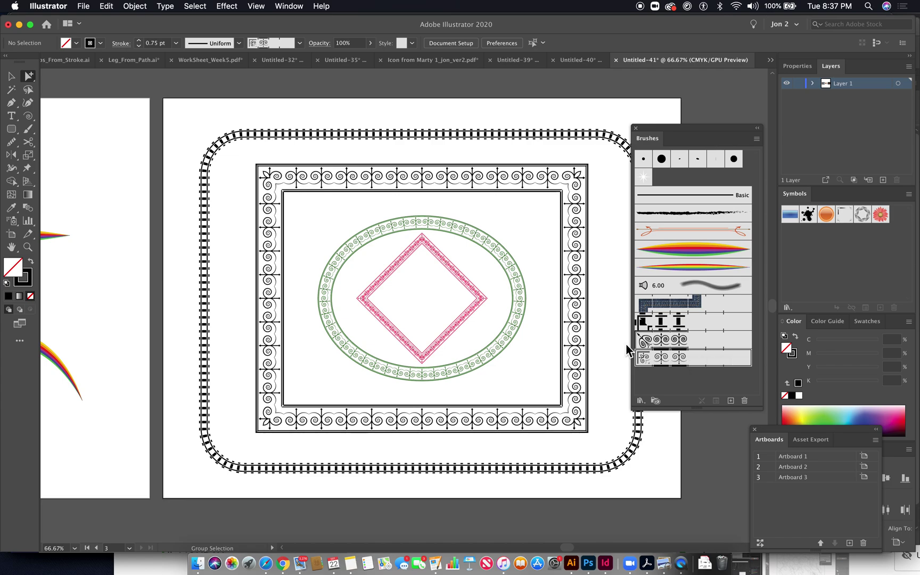
left_click_drag(604, 319, 358, 350)
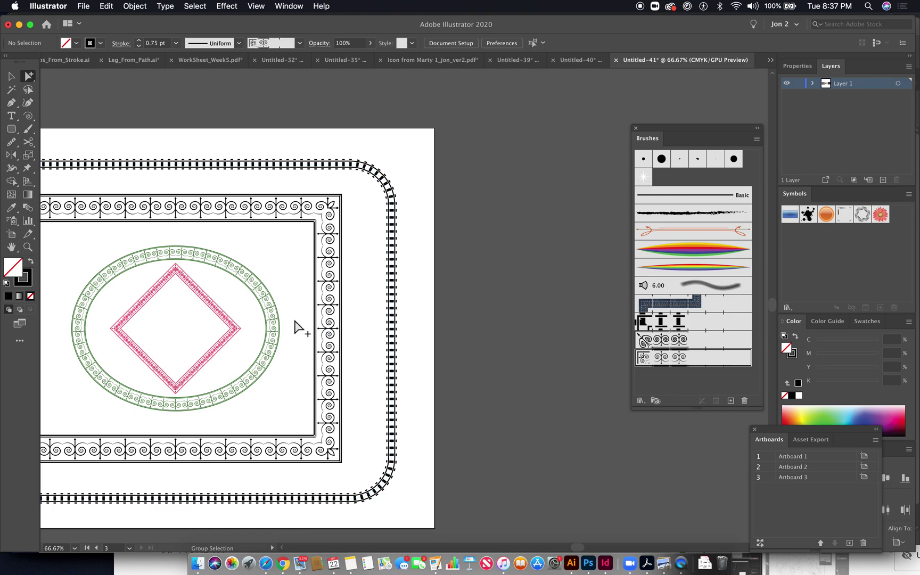
left_click_drag(170, 247, 570, 418)
mouse_move(370, 177)
left_mouse_down()
mouse_move(462, 261)
mouse_move(563, 325)
left_mouse_up()
Open the Borders_Decorative brush library and lengthen its panel to show more border patterns
left_click(641, 401)
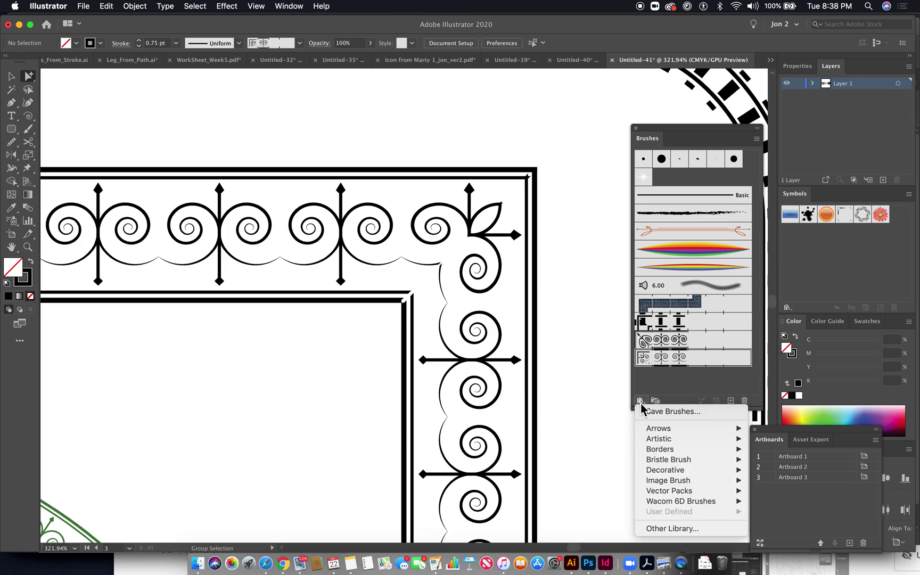
mouse_move(668, 496)
mouse_move(674, 454)
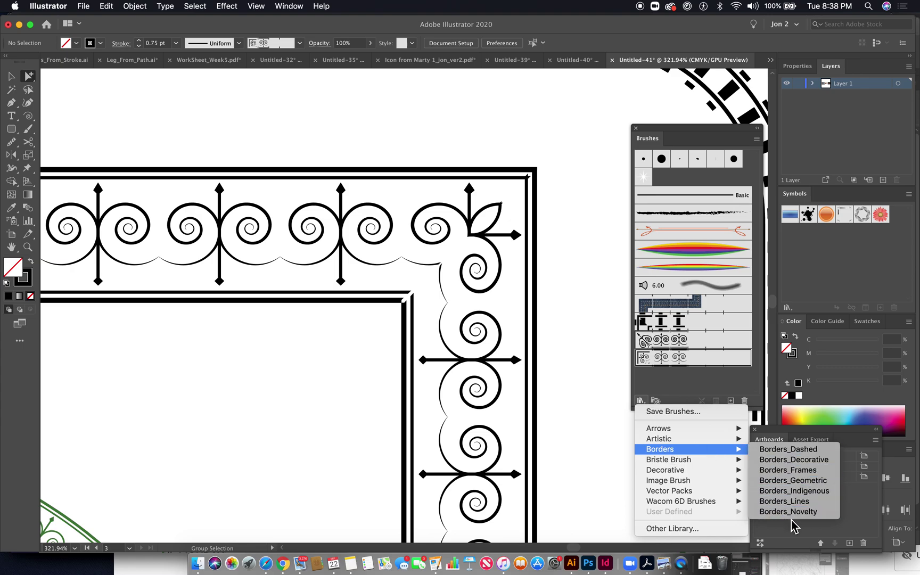
left_click(783, 460)
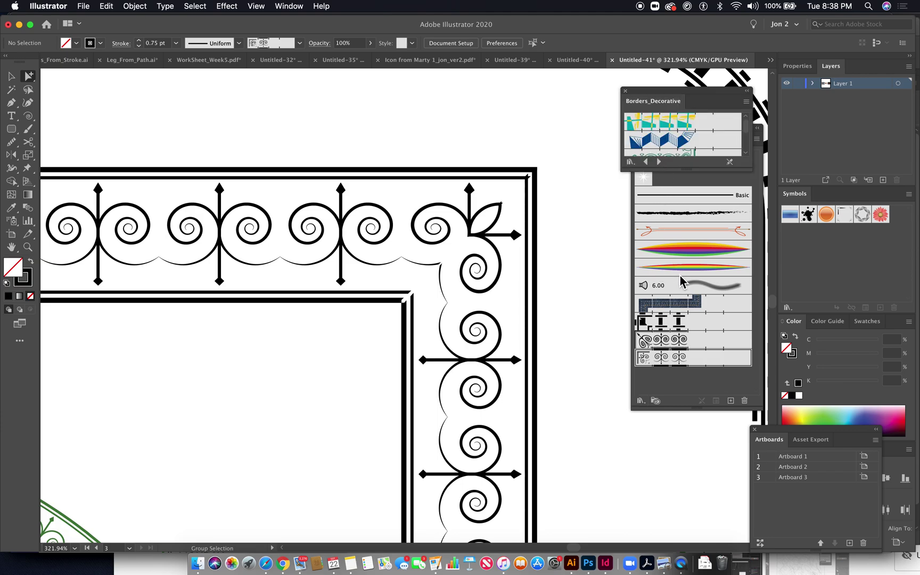
mouse_move(686, 171)
left_mouse_down()
mouse_move(711, 486)
mouse_move(703, 547)
left_mouse_up()
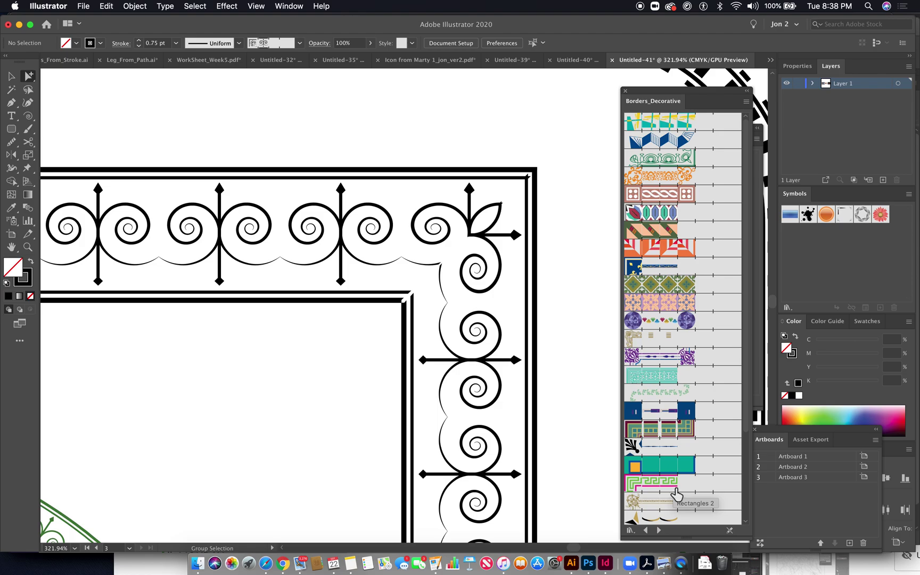
Browse the decorative border patterns and place their library panel between the artboard and the Brushes panel
key("super+minus")
key("super+minus")
key("super+minus")
key("super+minus")
key("super+minus")
key("super+minus")
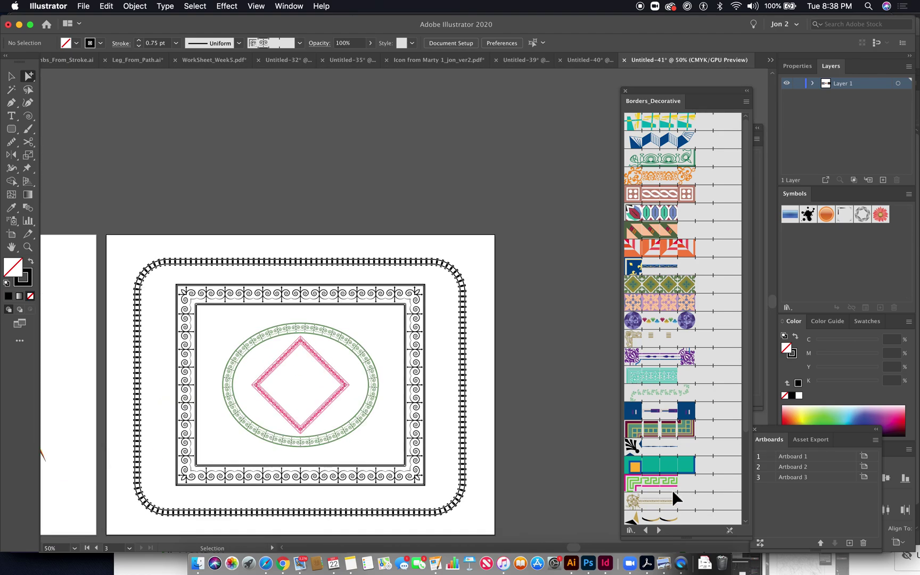
left_click_drag(495, 425, 455, 371)
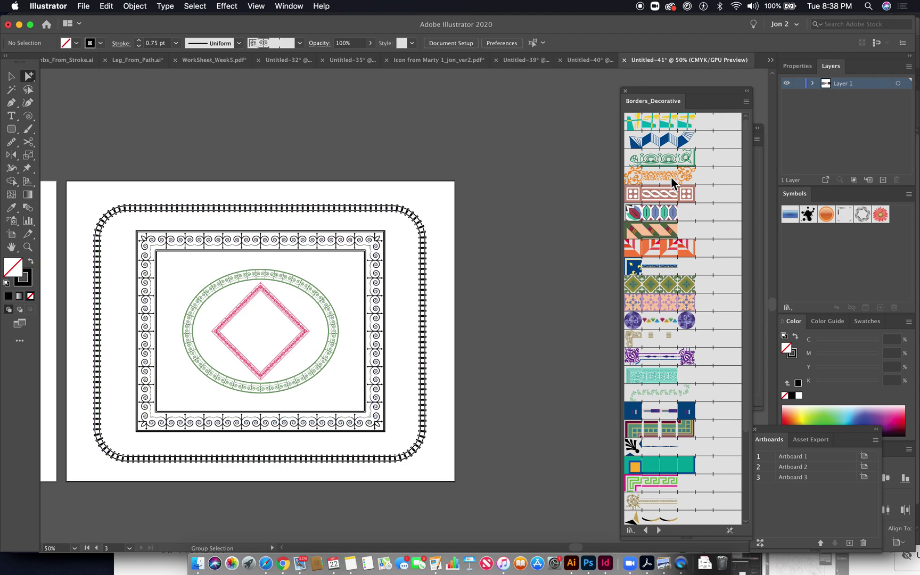
scroll(672, 182, "down", 5)
left_click_drag(658, 96, 499, 88)
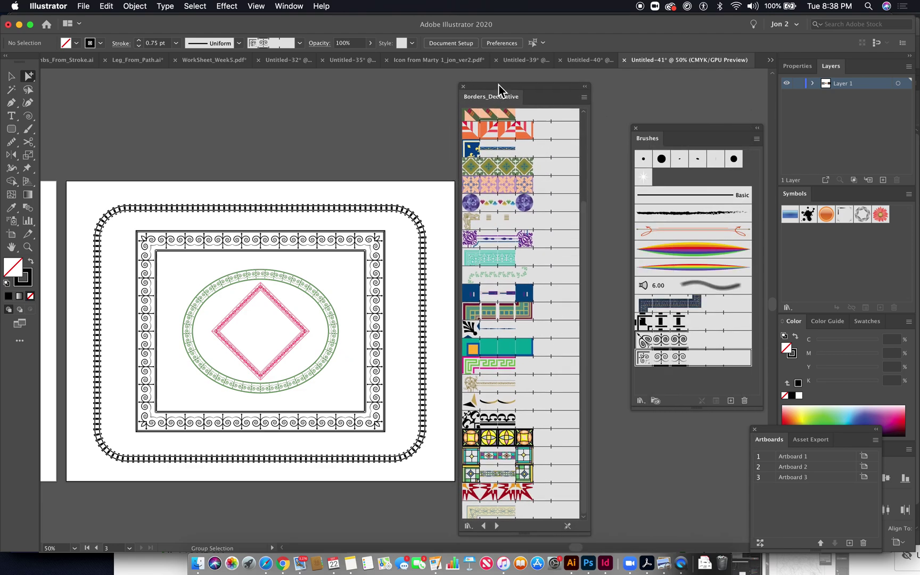
Delete the corner tile artwork with the diagonal arrow next to the scroll tile above the third artboard
mouse_move(674, 340)
left_mouse_down()
mouse_move(339, 234)
mouse_move(268, 150)
mouse_move(384, 233)
mouse_move(601, 430)
left_mouse_up()
key("super+space")
key("space")
left_click_drag(380, 359, 78, 387)
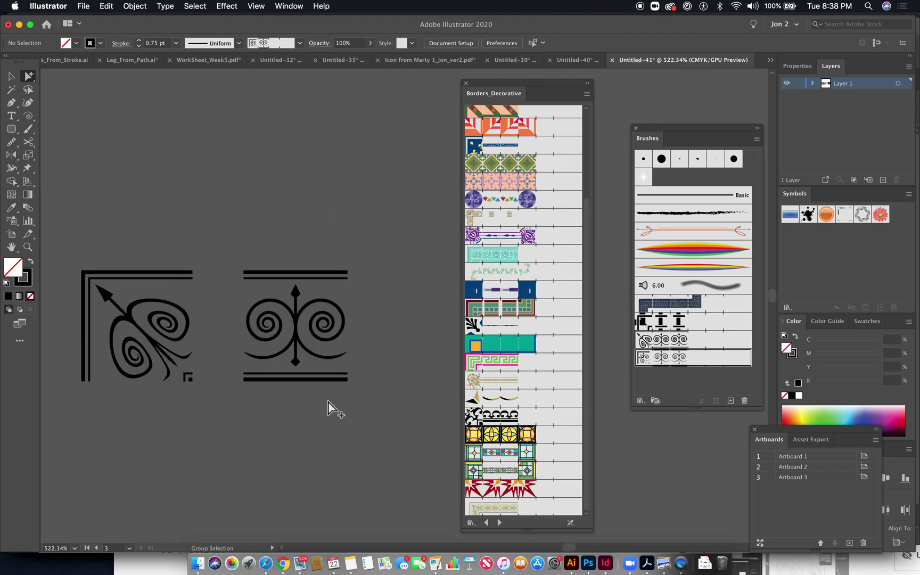
left_click(177, 376)
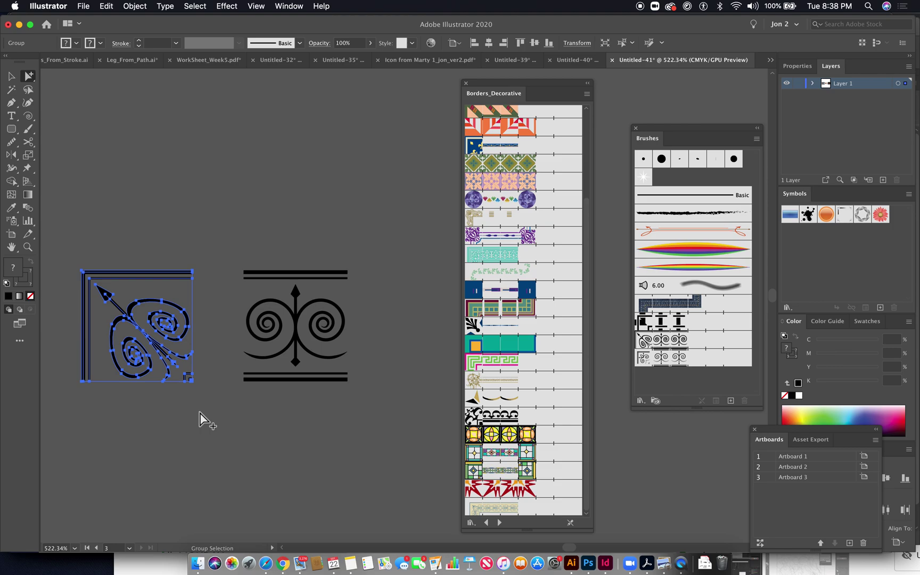
key("BackSpace")
Examine the scroll pattern and the upper-left corner of the rectangular frame on the third artboard
key("super+minus")
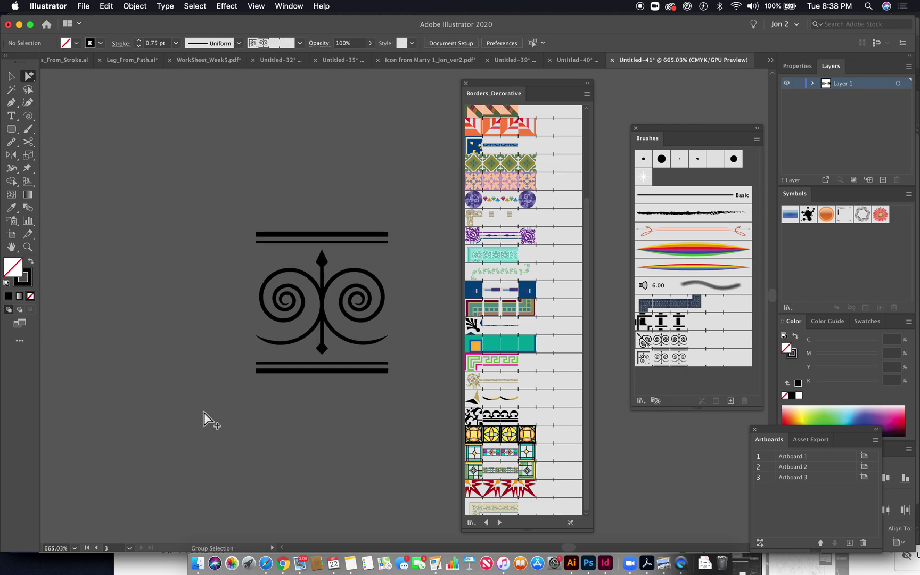
key("super+minus")
key("super+minus")
key("super+minus")
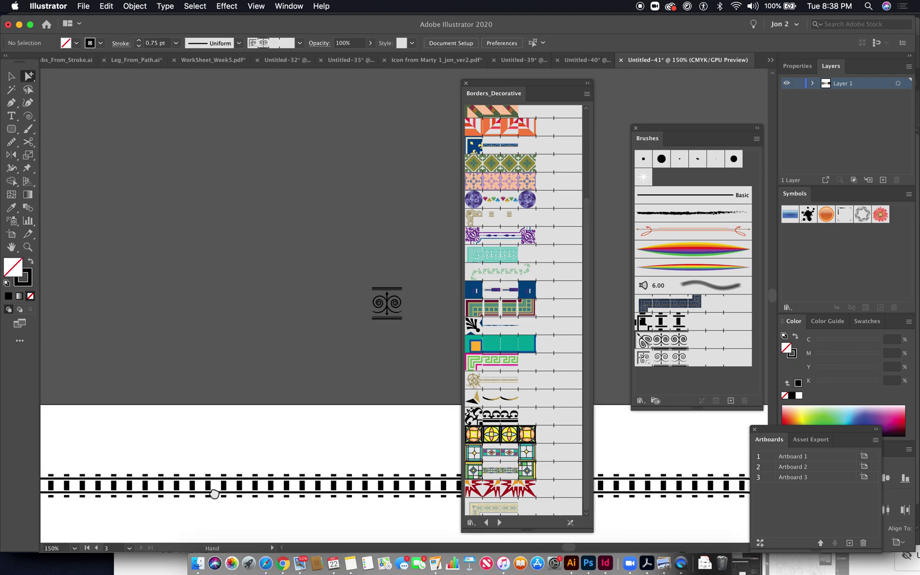
scroll(133, 234, "down", 10)
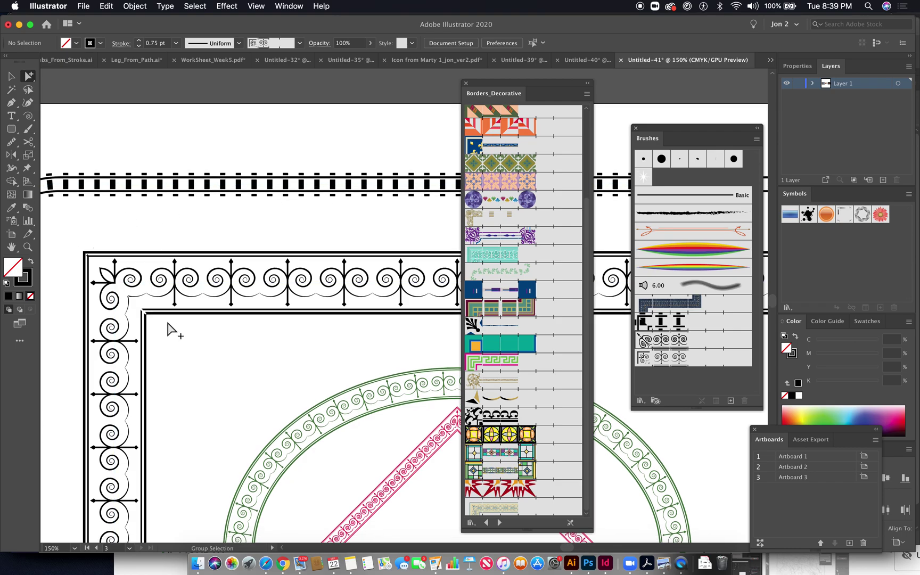
scroll(176, 336, "up", 3)
scroll(176, 335, "left", 2)
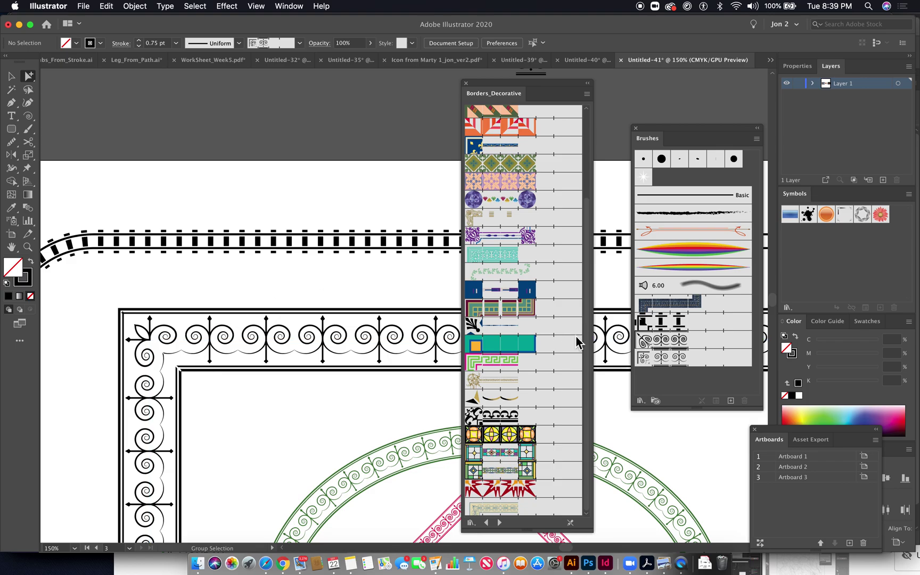
Draw a spiral in the blank area between the artboard's upper edge and the railroad-track border
key("space")
left_click_drag(341, 347, 273, 438)
left_click_drag(362, 300, 220, 472)
left_click_drag(267, 328, 448, 460)
left_click_drag(378, 426, 392, 195)
left_click_drag(324, 229, 514, 238)
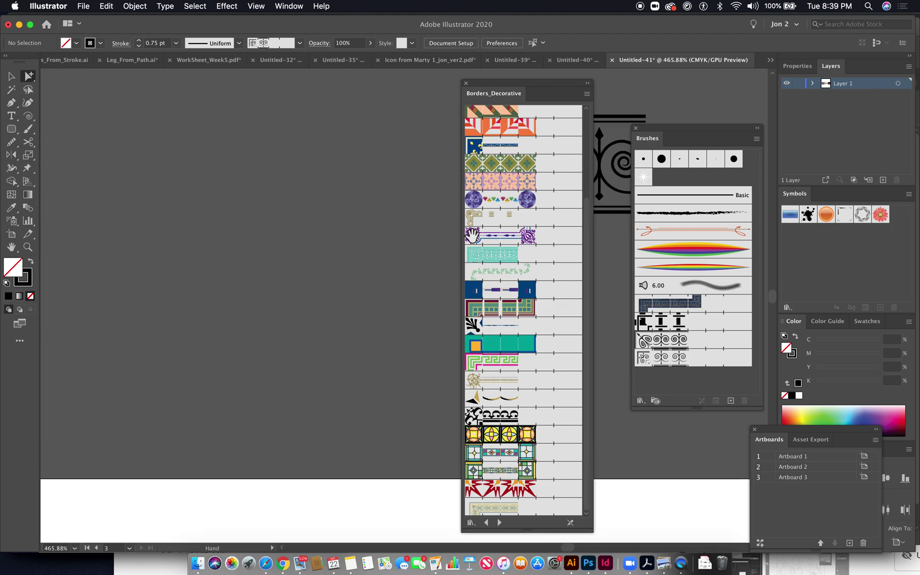
left_click(30, 117)
left_click_drag(228, 303, 292, 151)
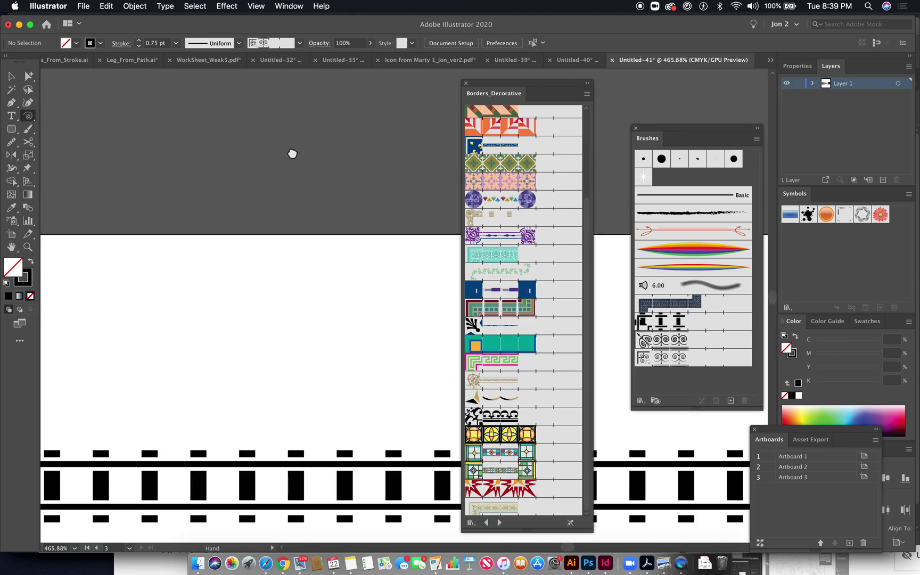
left_click_drag(230, 321, 321, 337)
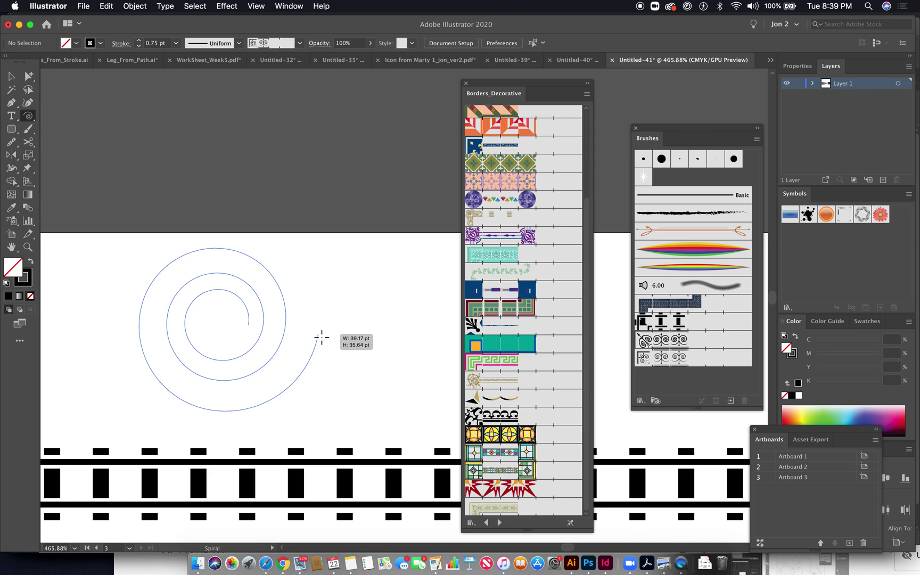
left_click_drag(322, 337, 318, 302)
left_click(29, 75)
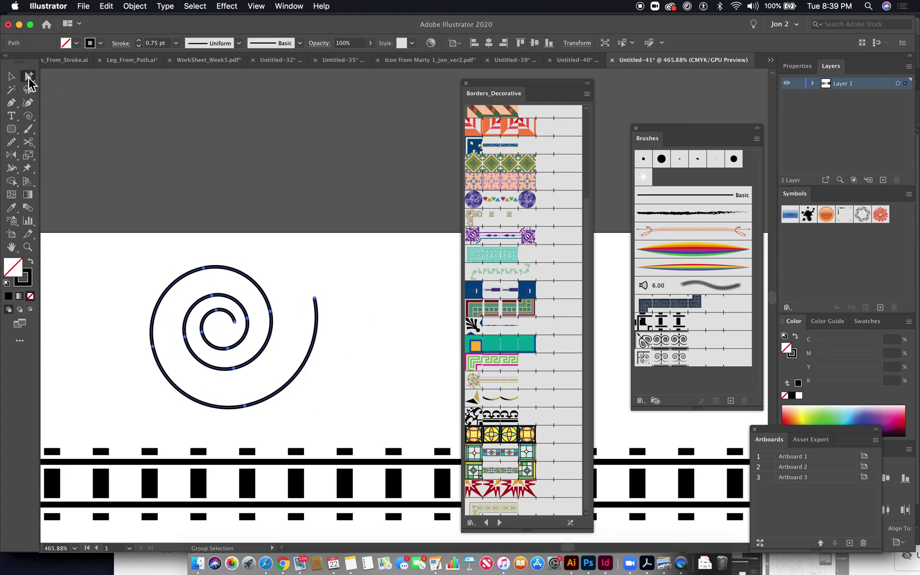
Give the spiral a stroke width profile that tapers at both ends, set its weight to 1 pt and deselect it
left_click(239, 43)
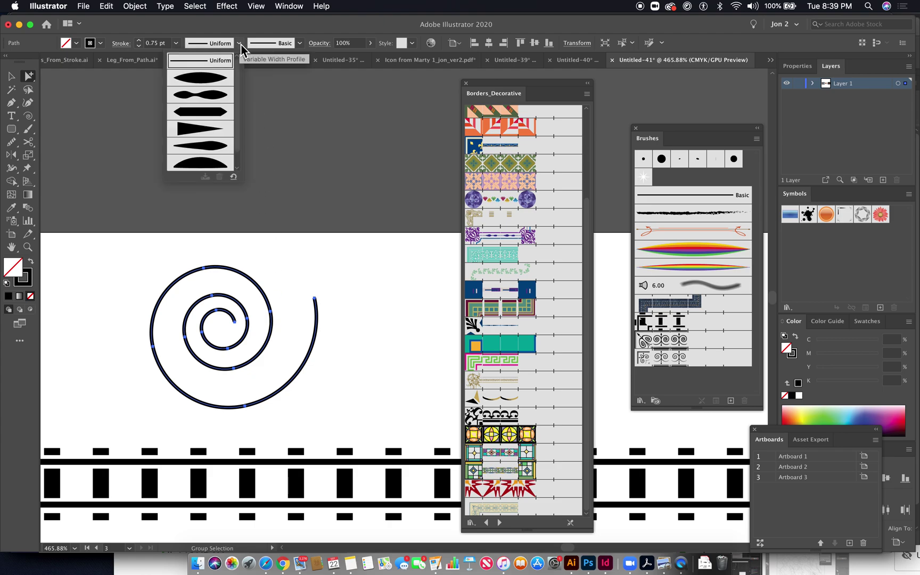
left_click(219, 81)
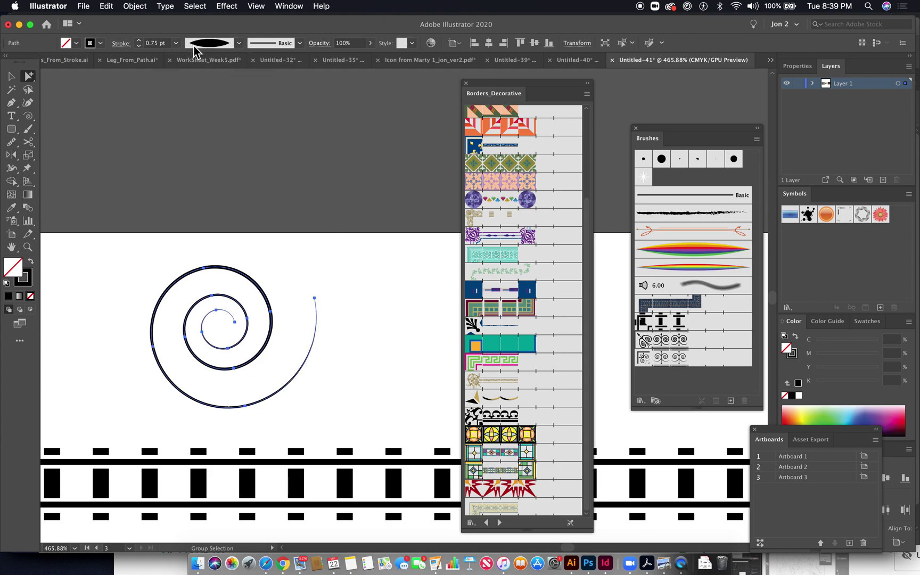
left_click(140, 41)
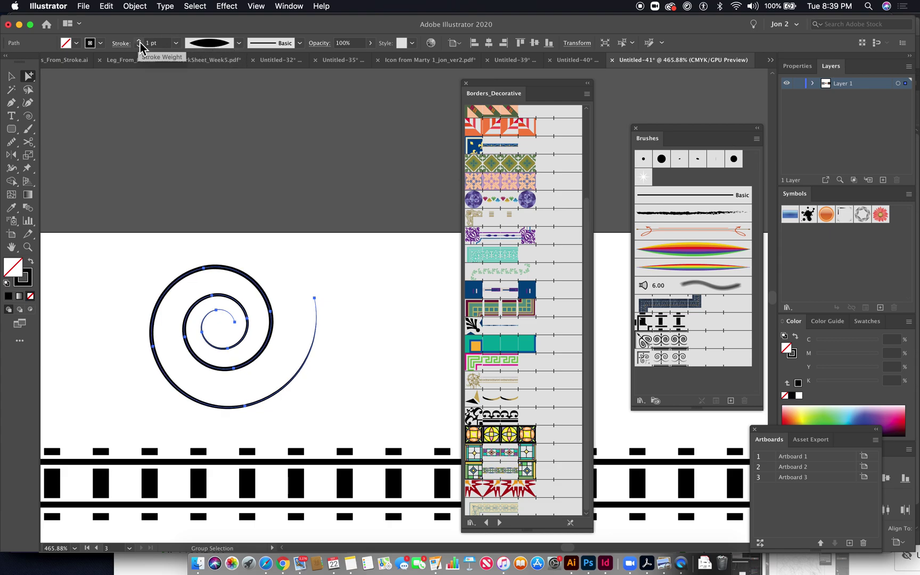
left_click(270, 210)
left_click_drag(289, 264, 396, 272)
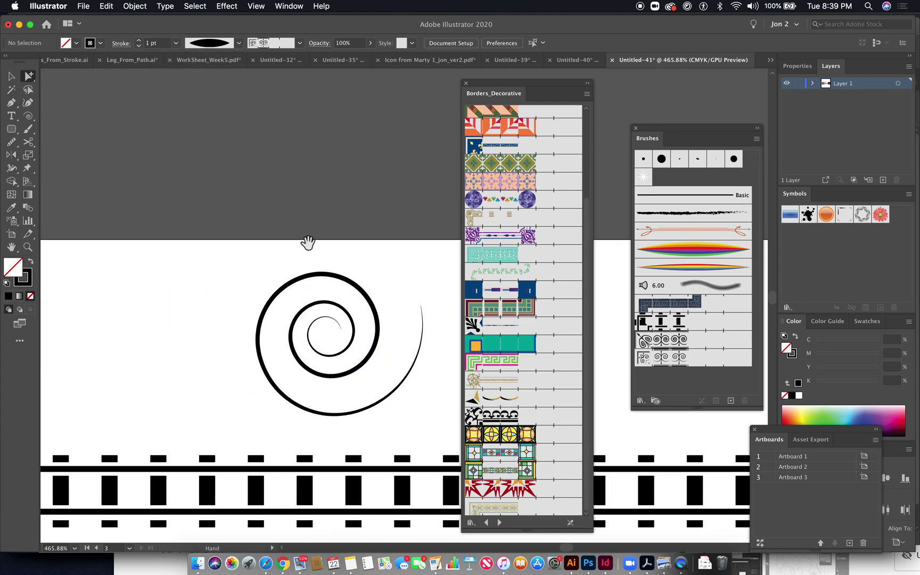
left_click_drag(309, 242, 368, 247)
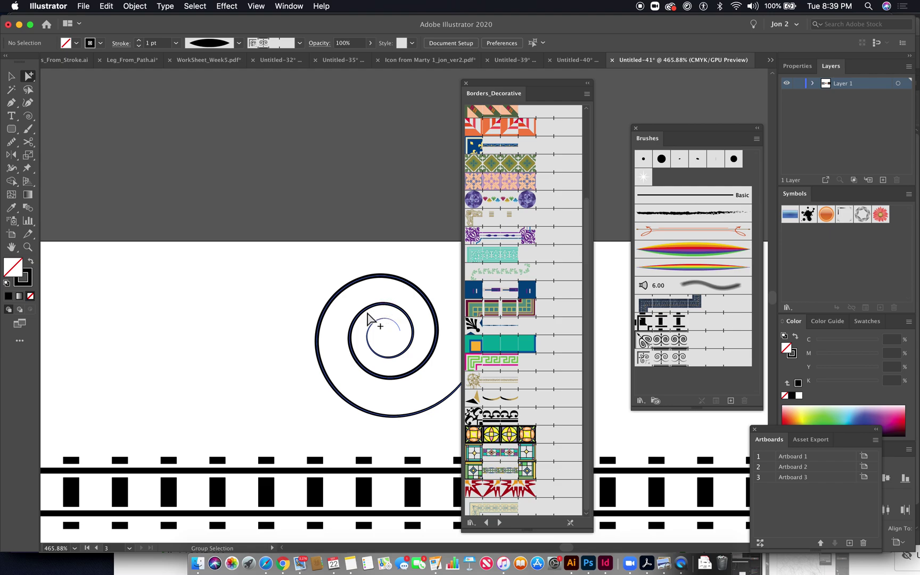
Increase the spiral's stroke weight to 2 pt
left_click(412, 340)
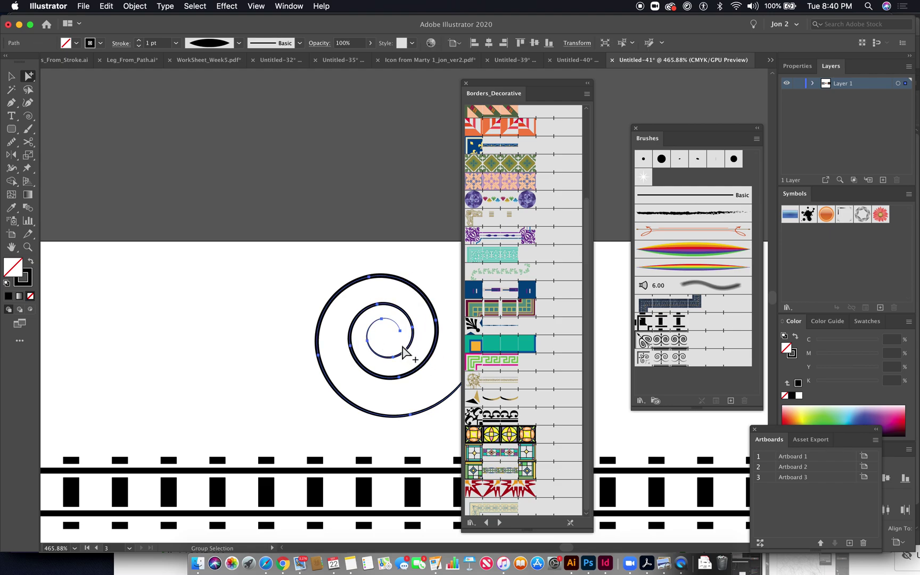
left_click(12, 156)
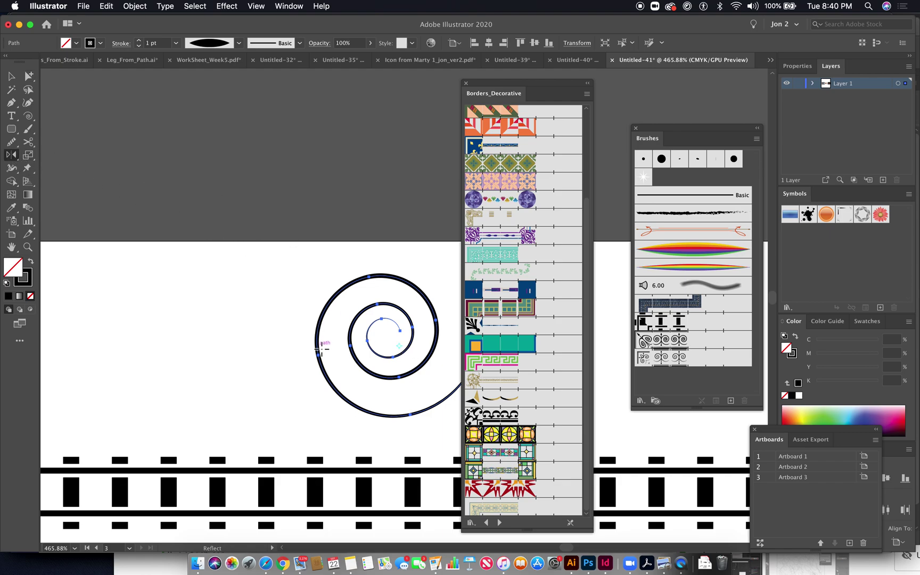
left_click(139, 41)
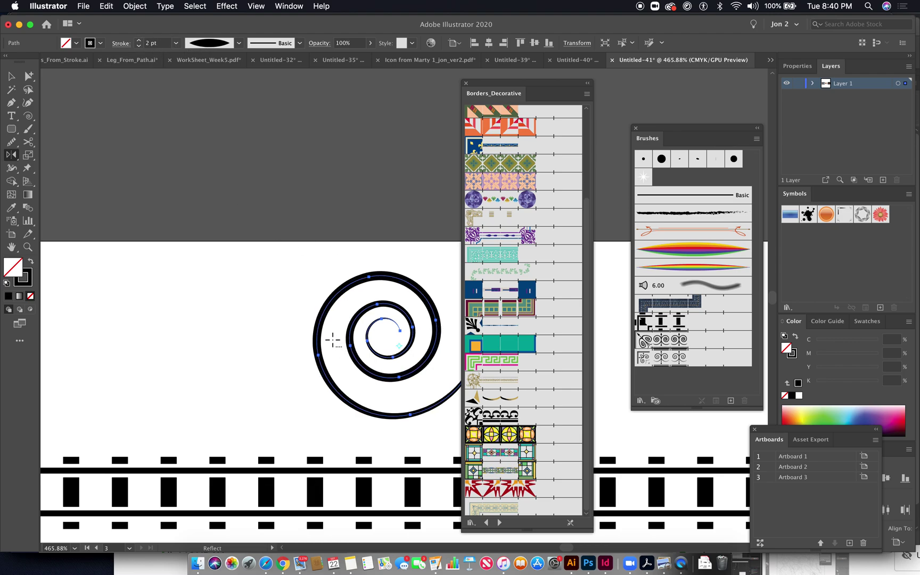
Try mirroring the spiral with the Reflect tool, as a copy about its outer edge and freehand, and undo each attempt
left_click(318, 346, "alt")
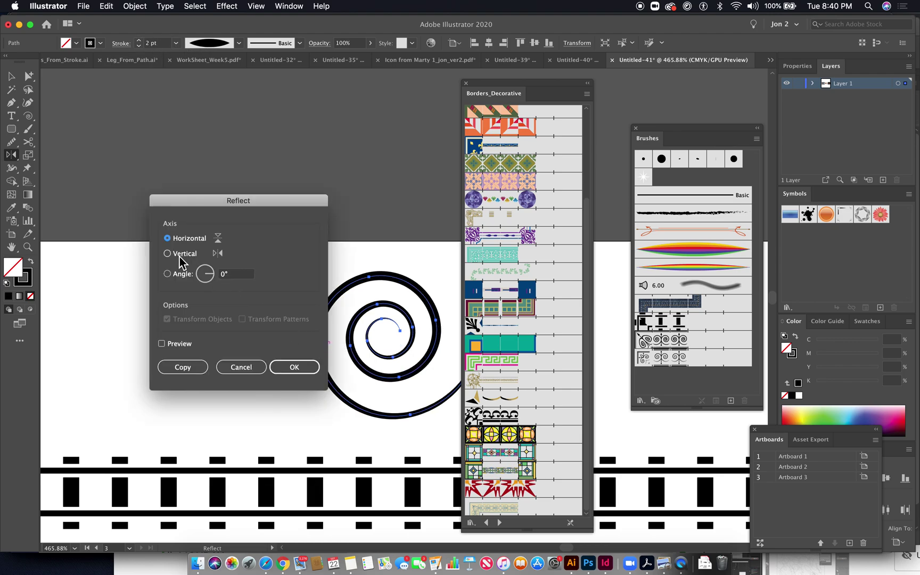
left_click(189, 369)
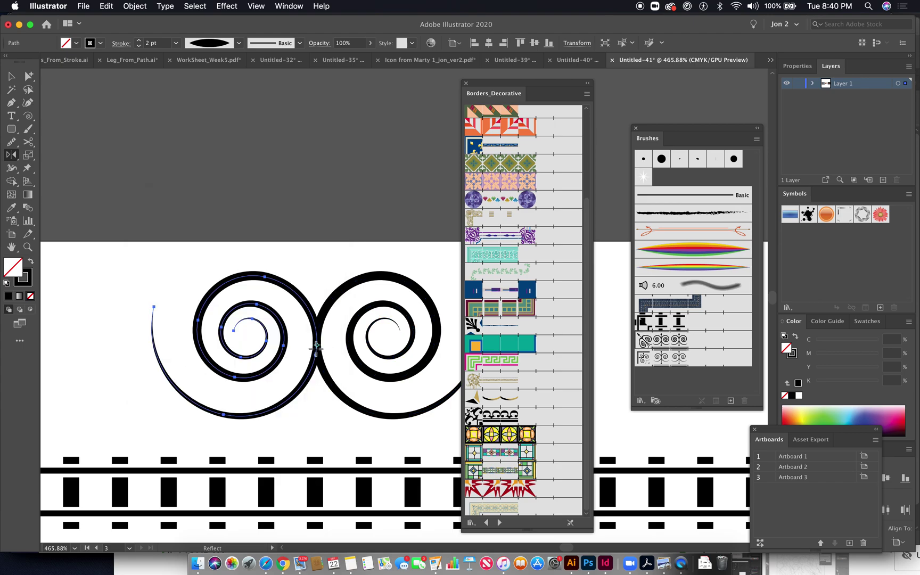
key("super+z")
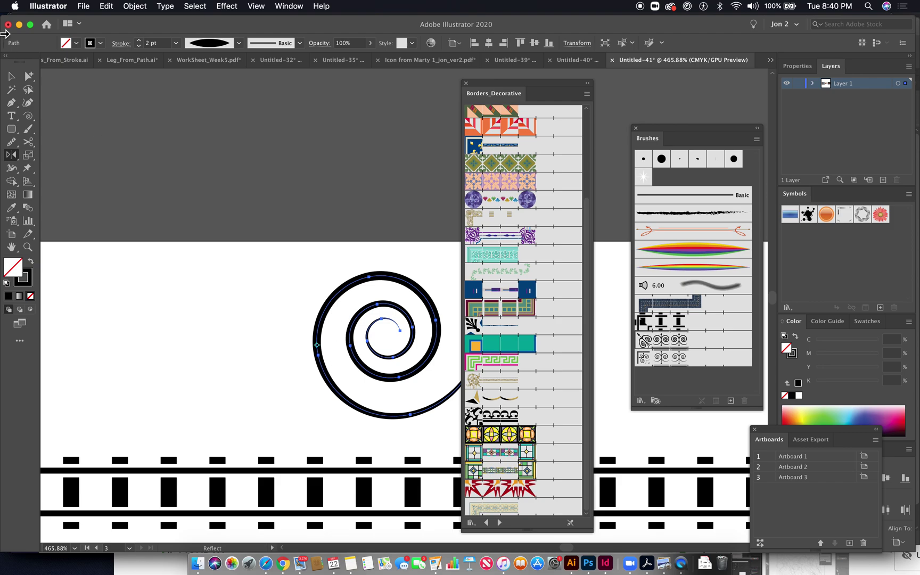
left_click(29, 76)
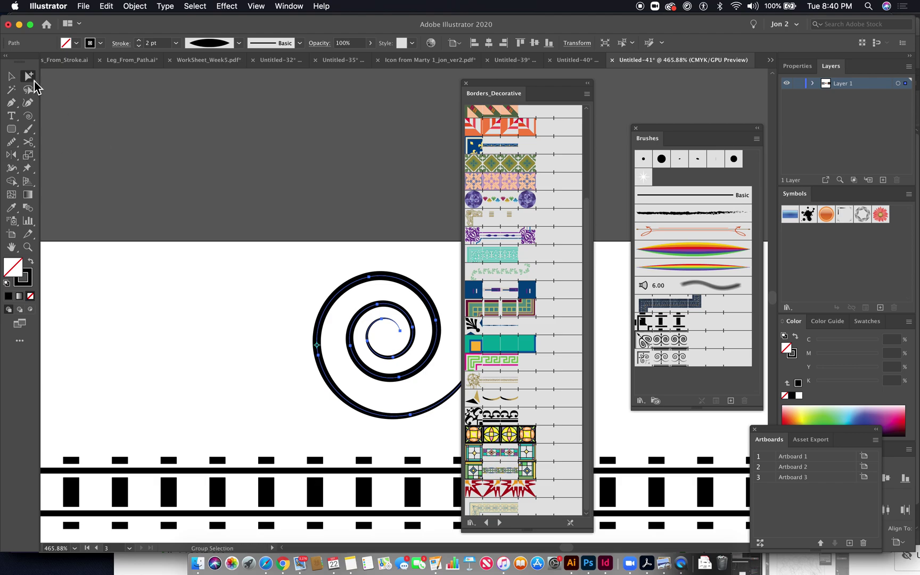
left_click(11, 155)
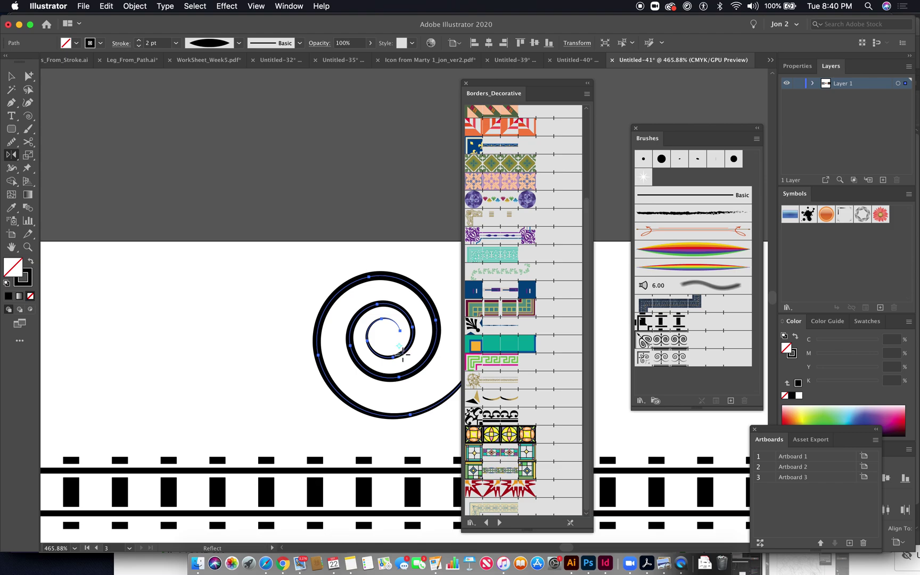
left_click_drag(401, 349, 286, 339)
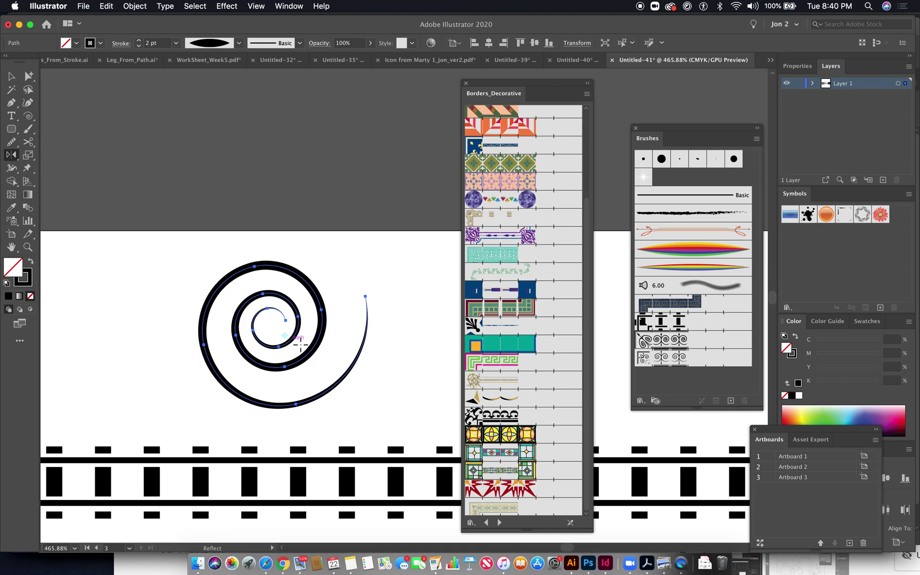
left_click_drag(326, 348, 286, 287)
key("super+z")
Reflect a copy of the spiral across a vertical axis at its outer left edge so the two spirals touch back to back
left_click(203, 333, "alt")
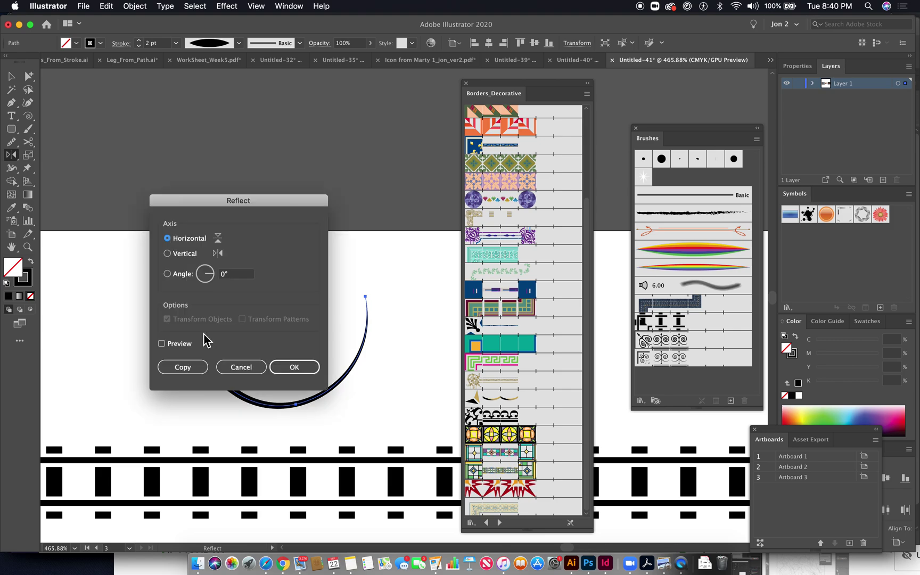
left_click_drag(206, 200, 324, 160)
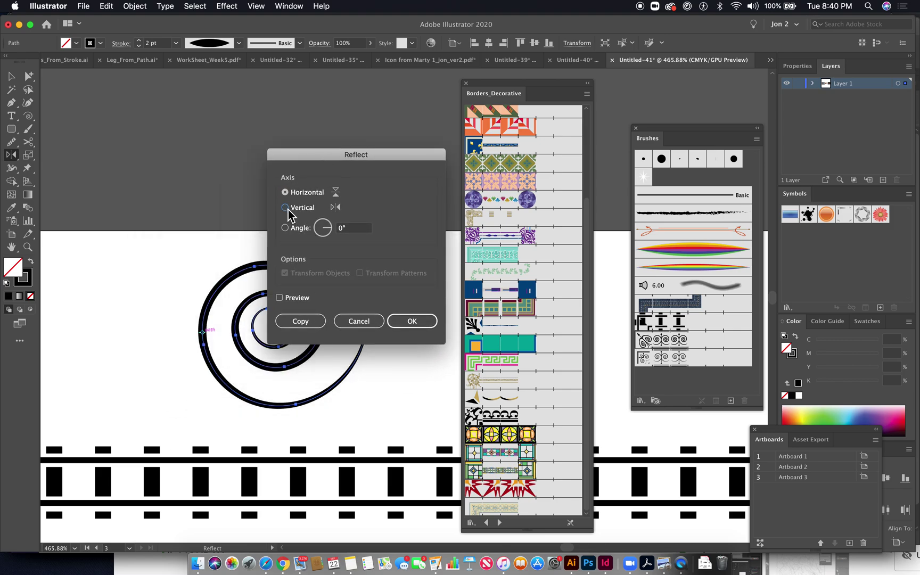
left_click(316, 322)
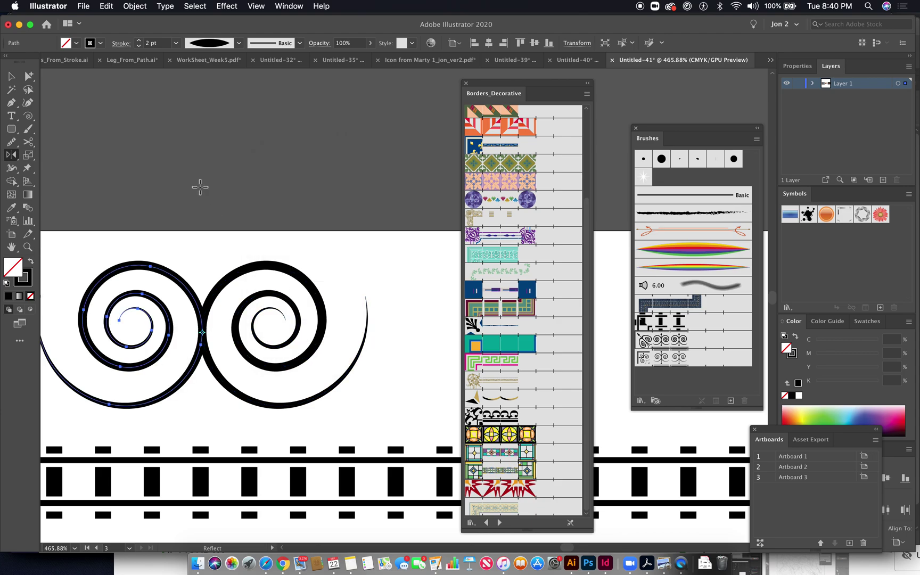
Deselect the mirrored spirals and dock the Borders_Decorative library with the Brushes panel to clear the canvas
left_click(28, 76)
left_click(162, 169)
left_click_drag(272, 277, 403, 289)
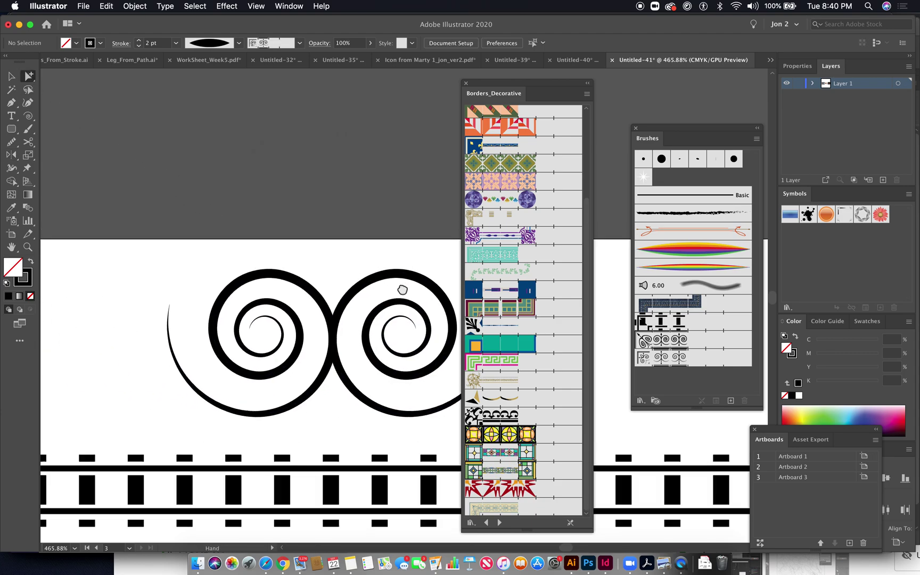
left_click_drag(499, 93, 690, 147)
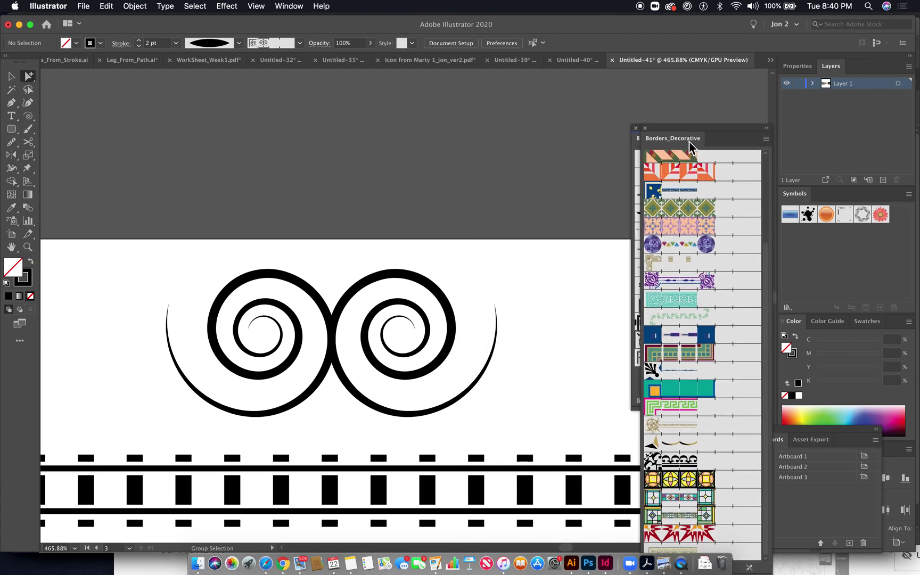
Draw a vertical line through the point where the two spirals meet, and give it the Uniform width profile
left_click_drag(30, 122, 69, 119)
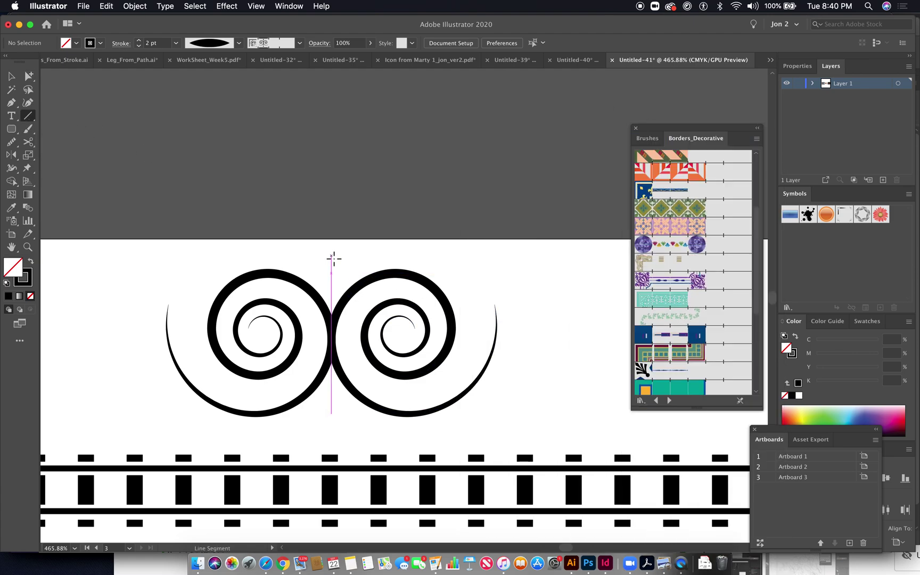
mouse_move(333, 258)
left_mouse_down()
mouse_move(346, 347)
mouse_move(331, 435)
left_mouse_up()
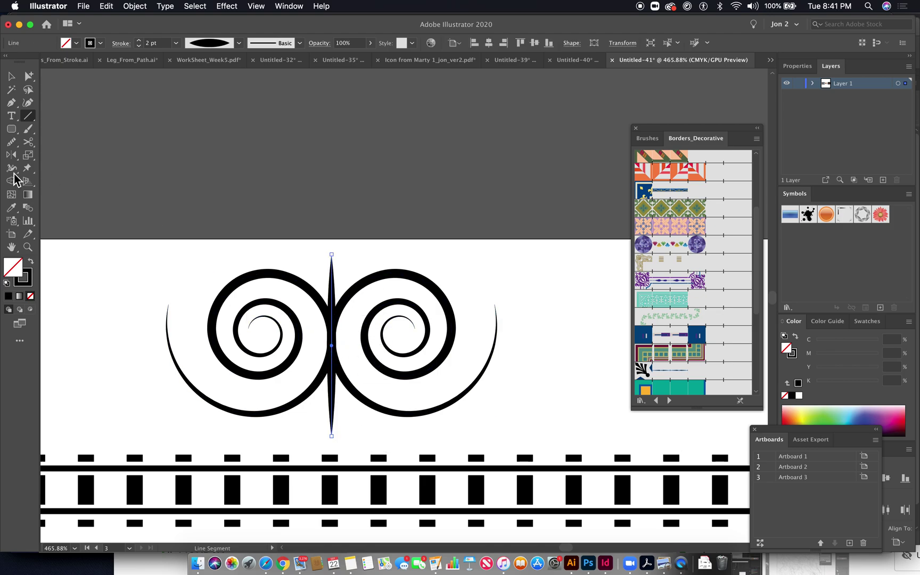
left_click(239, 43)
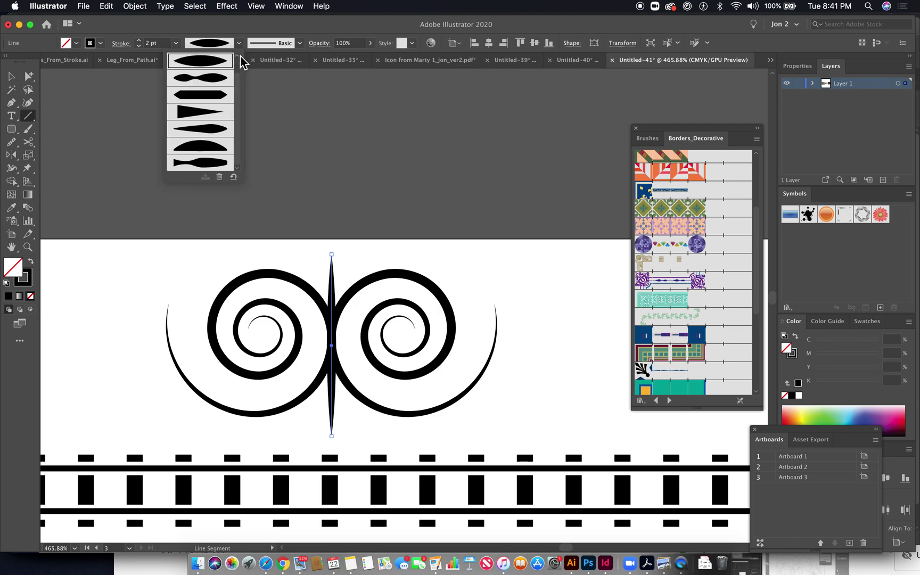
left_click(237, 58)
left_click(219, 66)
left_click(167, 118)
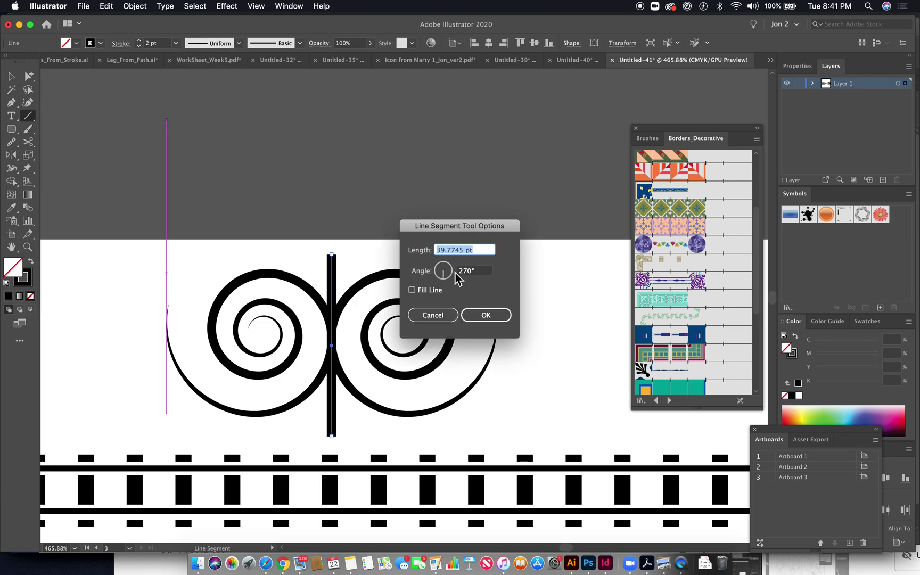
left_click(446, 314)
Draw a small square above the vertical line with a black fill and no stroke, and rotate it into a diamond
mouse_move(10, 129)
left_mouse_down()
mouse_move(40, 137)
mouse_move(49, 129)
left_mouse_up()
left_click_drag(318, 229, 344, 251)
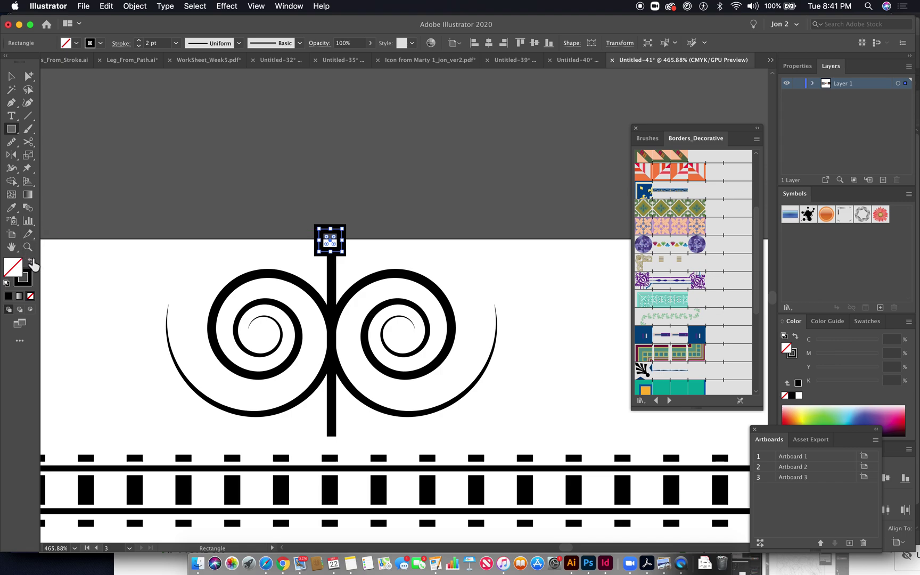
left_click(31, 262)
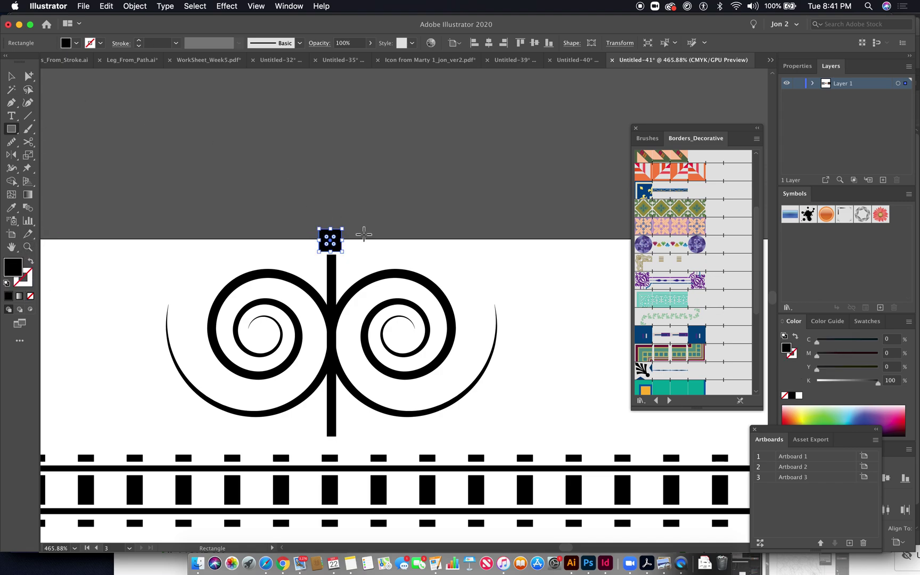
left_click_drag(350, 229, 329, 219)
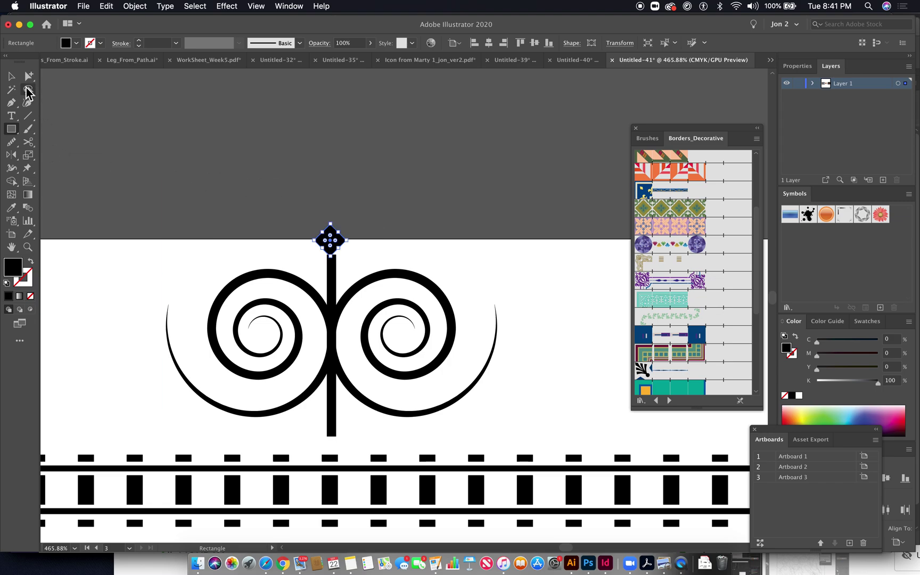
Place the diamond on the vertical line's upper end and a copy of it on the lower end
left_click(28, 77)
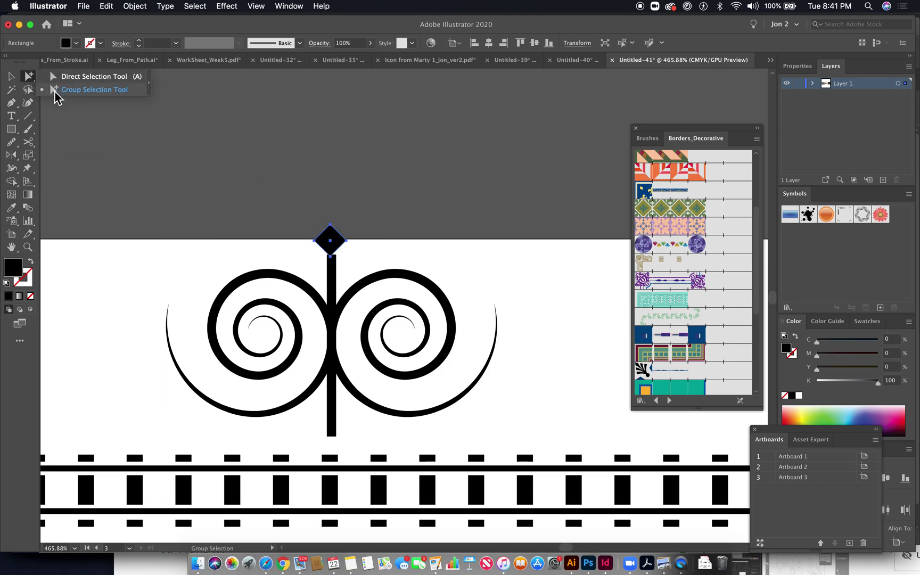
left_click(333, 246)
left_click_drag(334, 242, 353, 437)
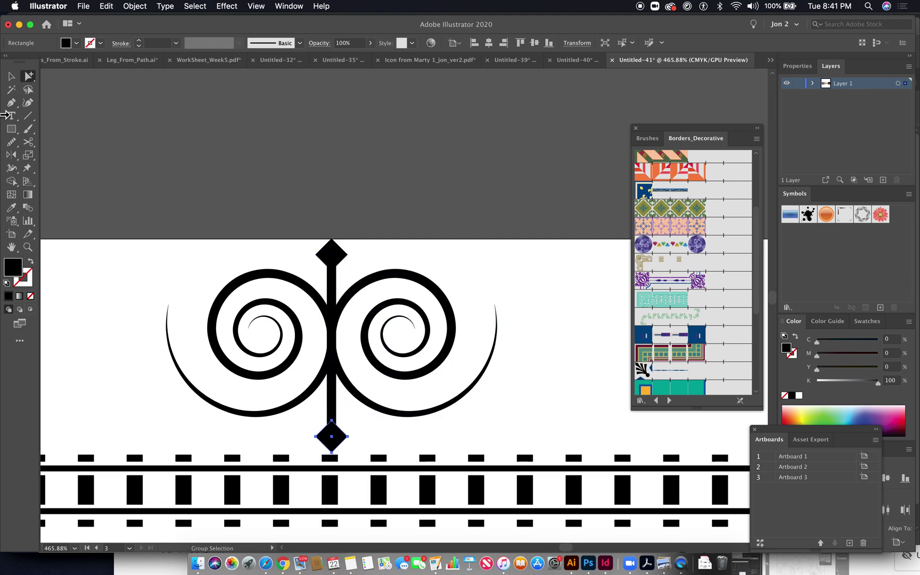
Stretch the upper diamond into a spearhead by pulling its top anchor point upward
left_click_drag(27, 81, 74, 74)
left_click(353, 194)
left_click_drag(335, 240, 335, 226)
left_click_drag(413, 231, 407, 189)
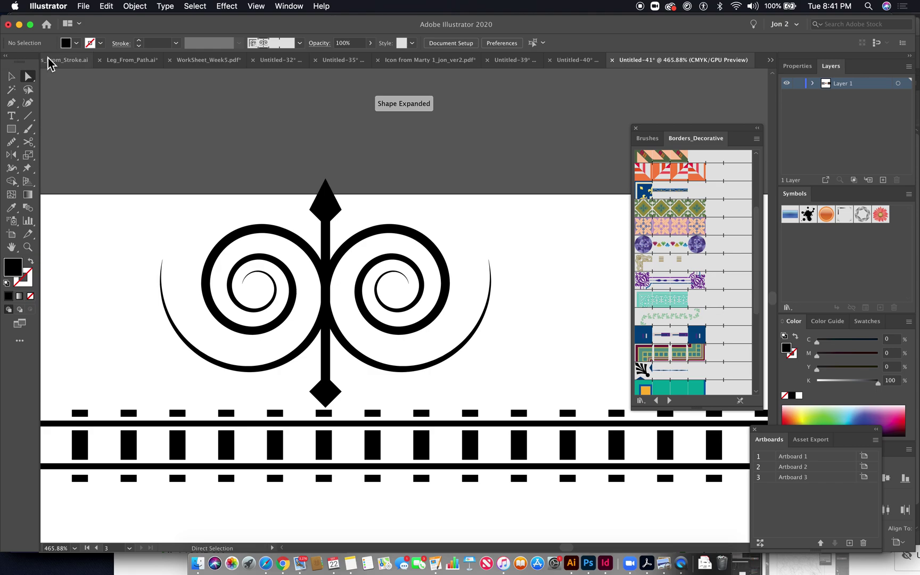
Select the whole scroll ornament and move it onto the empty canvas above the artboard
left_click_drag(29, 78, 64, 95)
left_click_drag(200, 176, 425, 392)
left_click_drag(371, 366, 330, 158)
left_click_drag(368, 236, 422, 426)
left_click_drag(425, 347, 389, 263)
left_click(434, 341)
Draw a horizontal line above the ornament spanning its full width, and copy the vertical bar's stroke onto it
left_click(28, 116)
left_click_drag(267, 162, 286, 365)
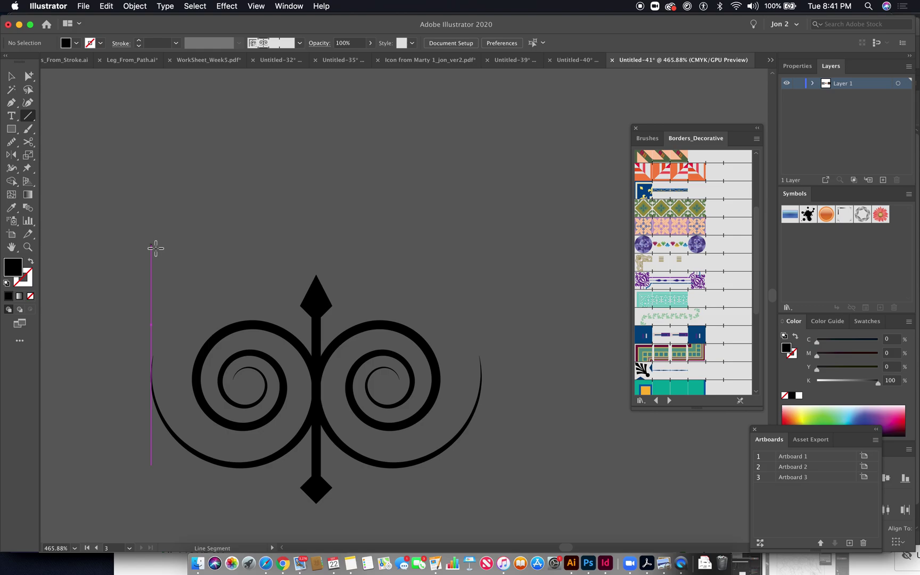
left_click_drag(156, 249, 485, 260)
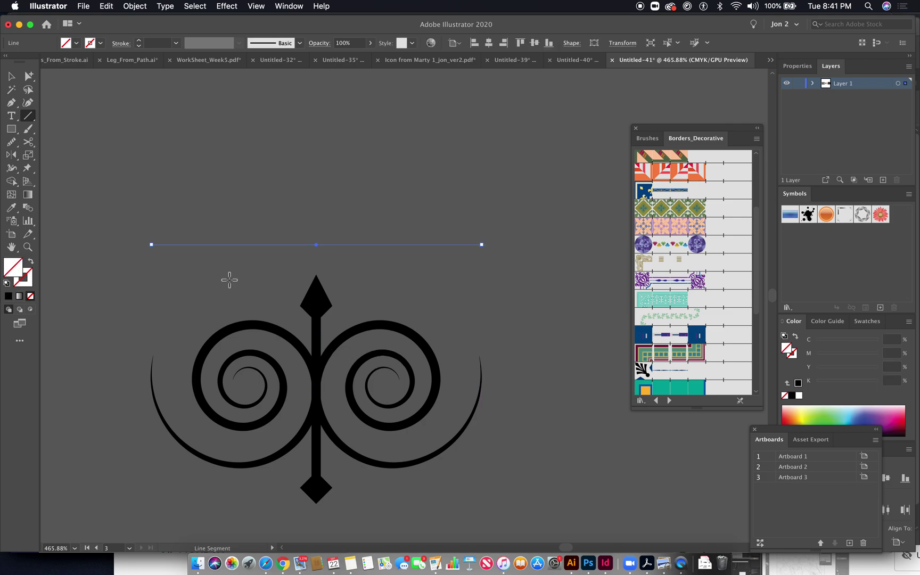
left_click(11, 208)
left_click(316, 336)
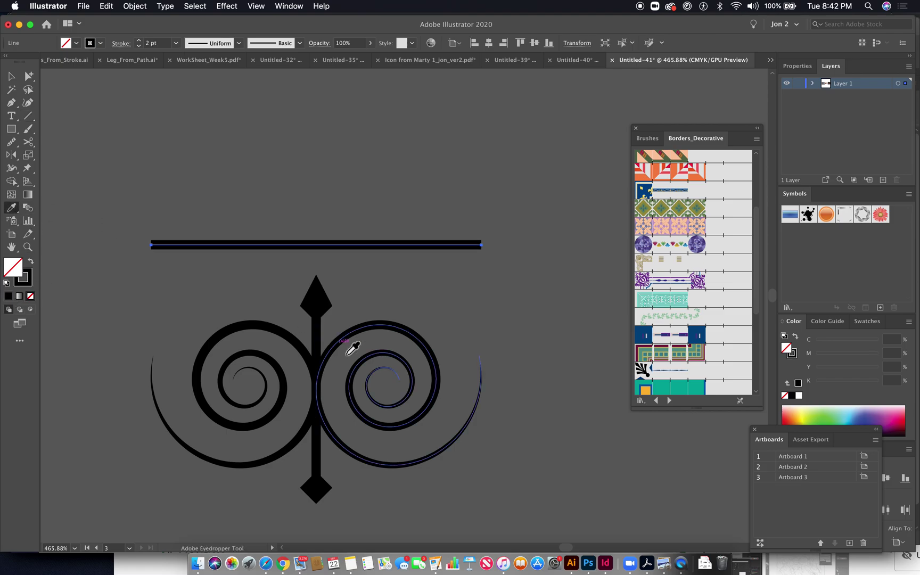
Duplicate the horizontal line just below the original and set the copy's stroke weight to 1 pt
left_click(29, 78)
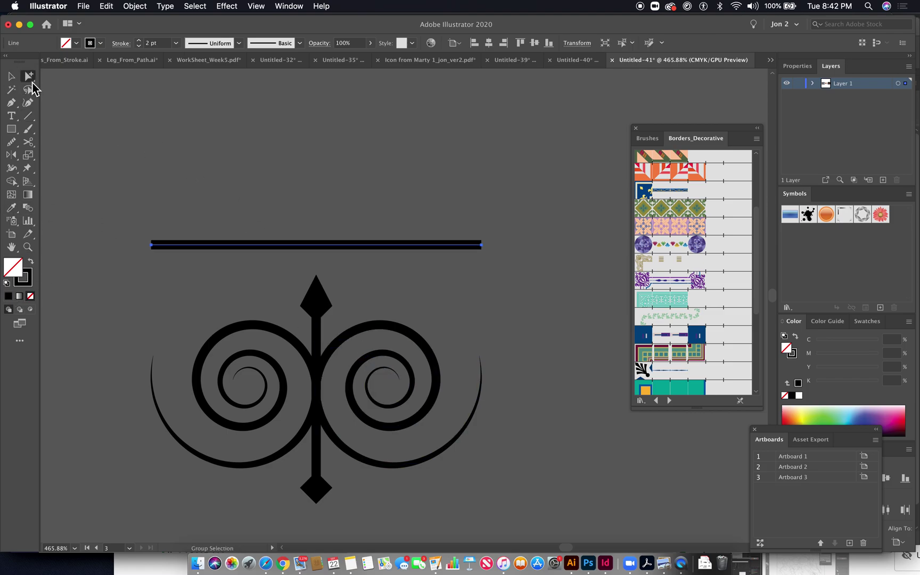
left_click(321, 362)
mouse_move(296, 248)
left_mouse_down()
mouse_move(296, 265)
mouse_move(299, 248)
left_mouse_up()
left_click(288, 266)
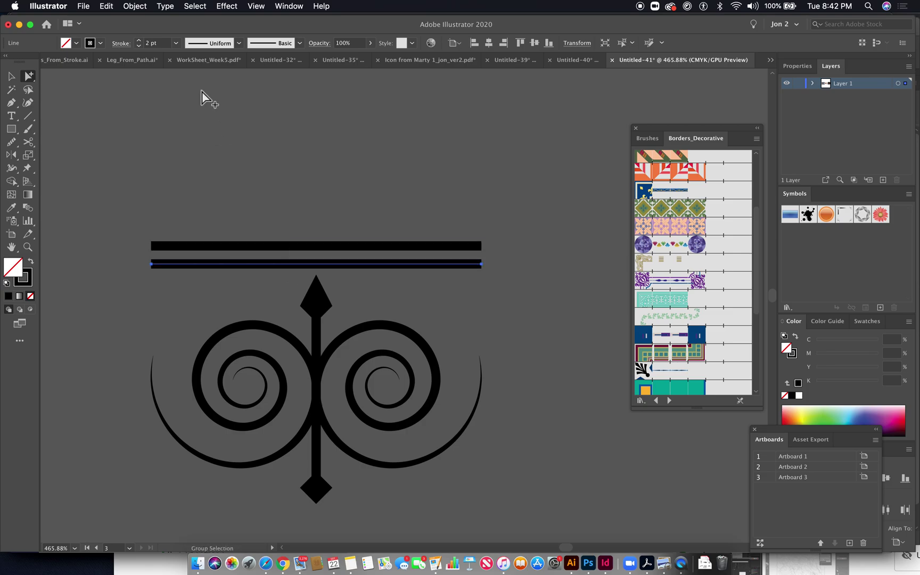
left_click(139, 46)
left_click(259, 219)
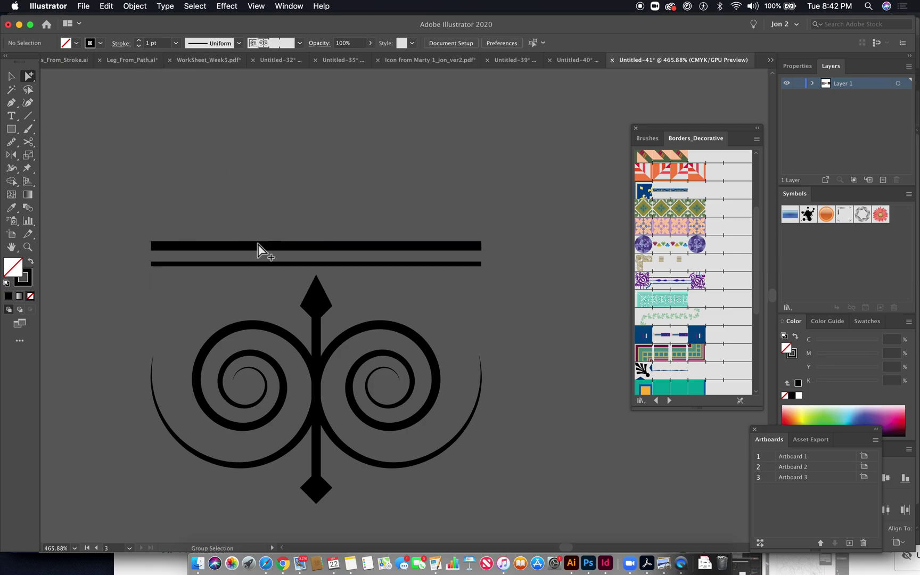
Nudge the thick upper horizontal line down closer to the thin one
left_click_drag(248, 254, 262, 283)
left_click(263, 208)
left_click(265, 246)
key("Down")
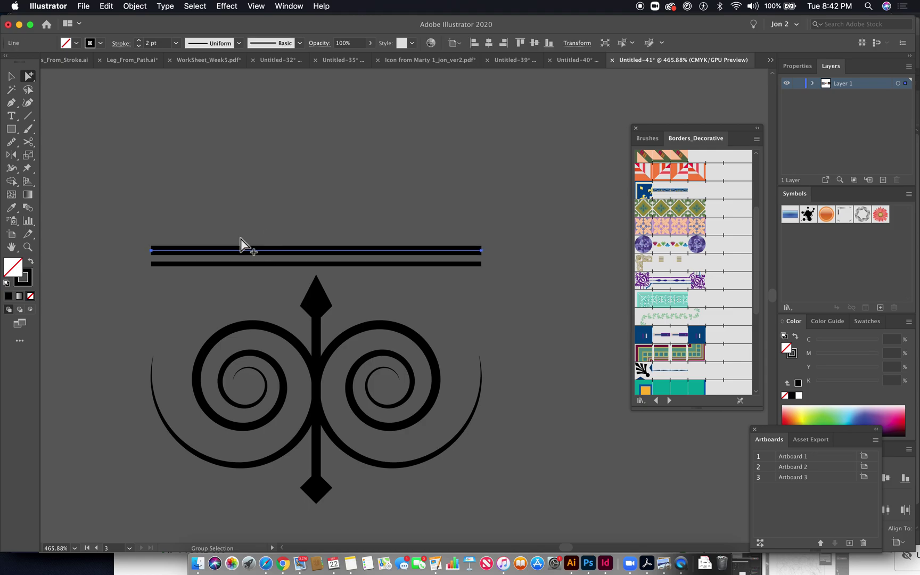
Reflect a copy of the two upper border lines across the horizontal axis through the ornament's centre
left_click_drag(241, 273, 240, 273)
left_click(13, 156)
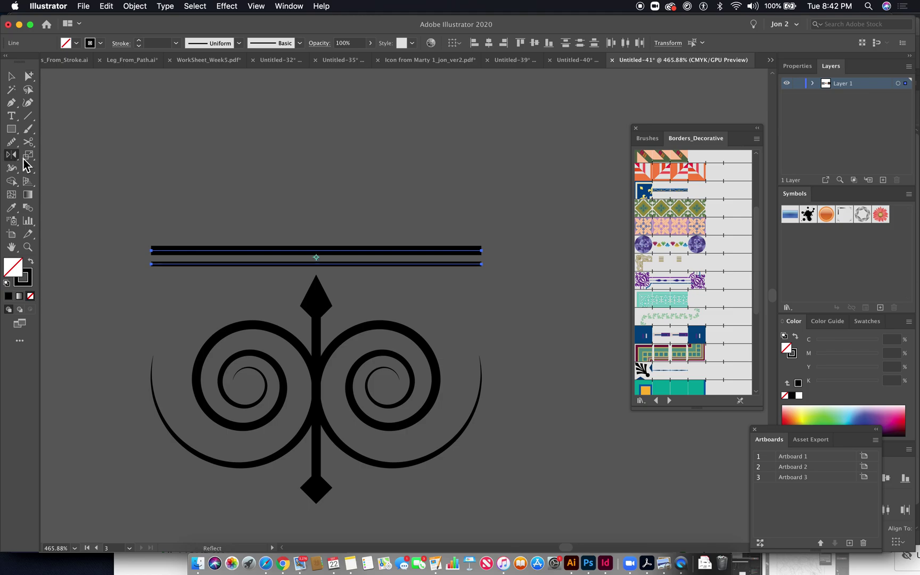
right_click(328, 404)
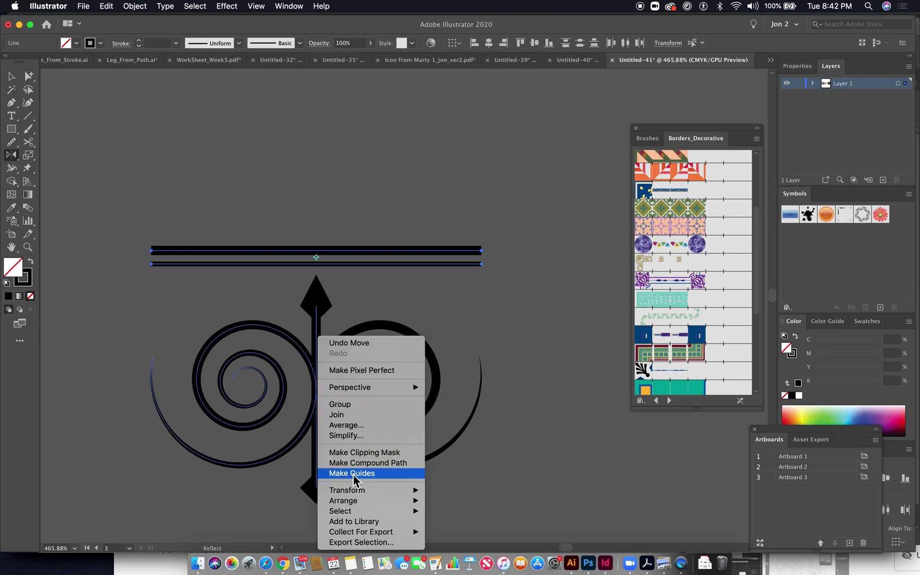
left_click(282, 426)
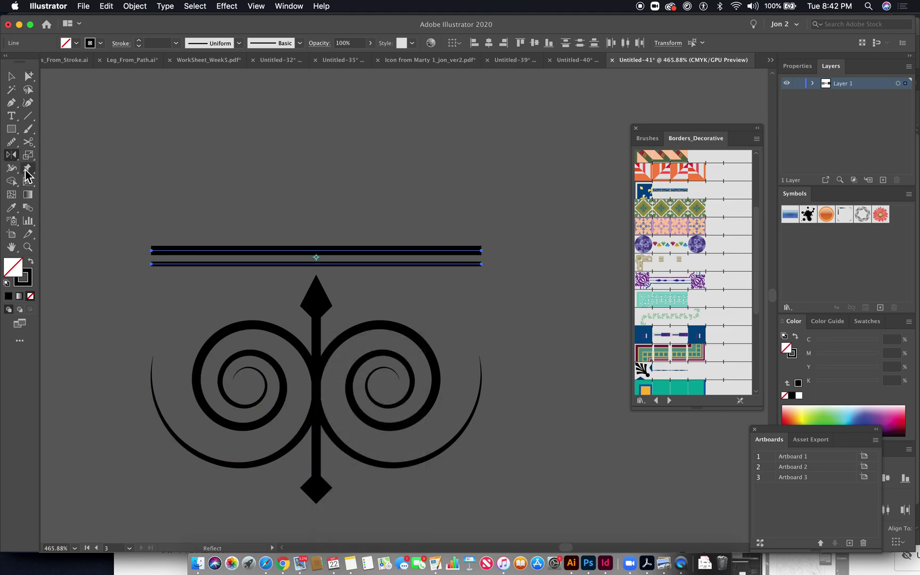
left_click(321, 389, "shift+super")
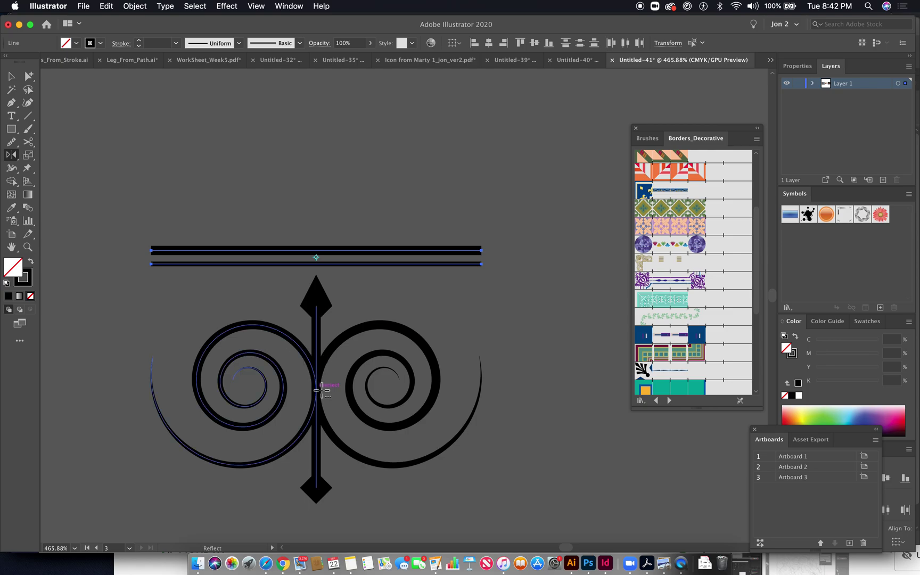
left_click(316, 387, "alt")
left_click(315, 325)
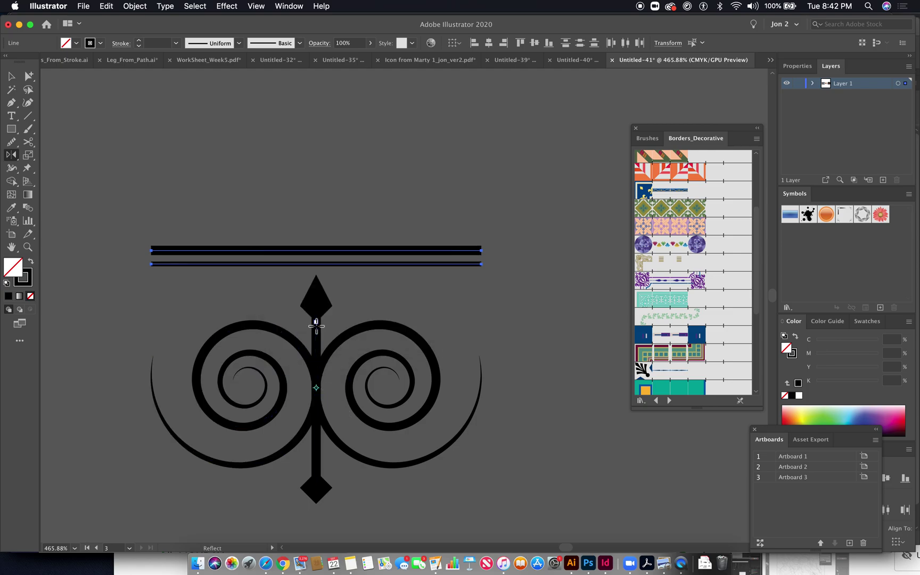
left_click_drag(374, 346, 357, 354)
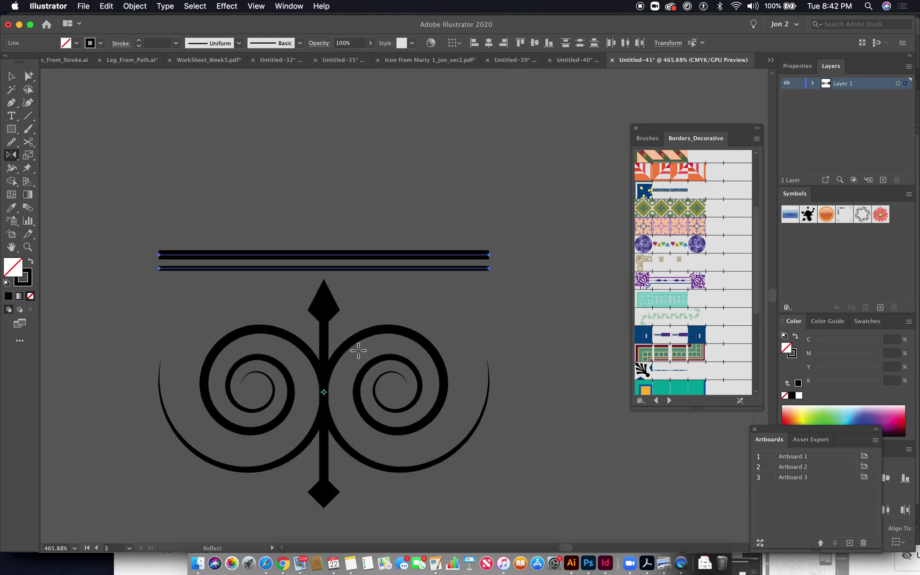
left_click(325, 391, "alt")
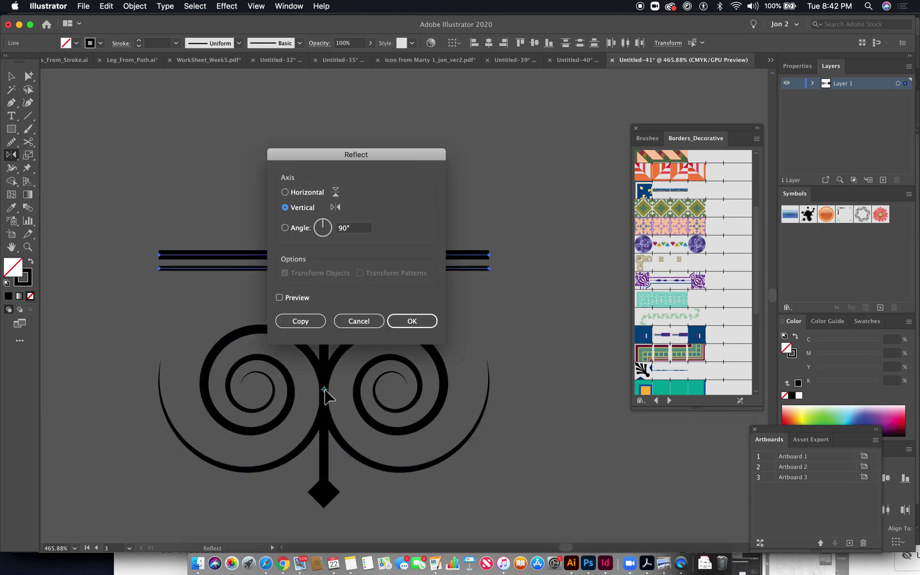
left_click(286, 193)
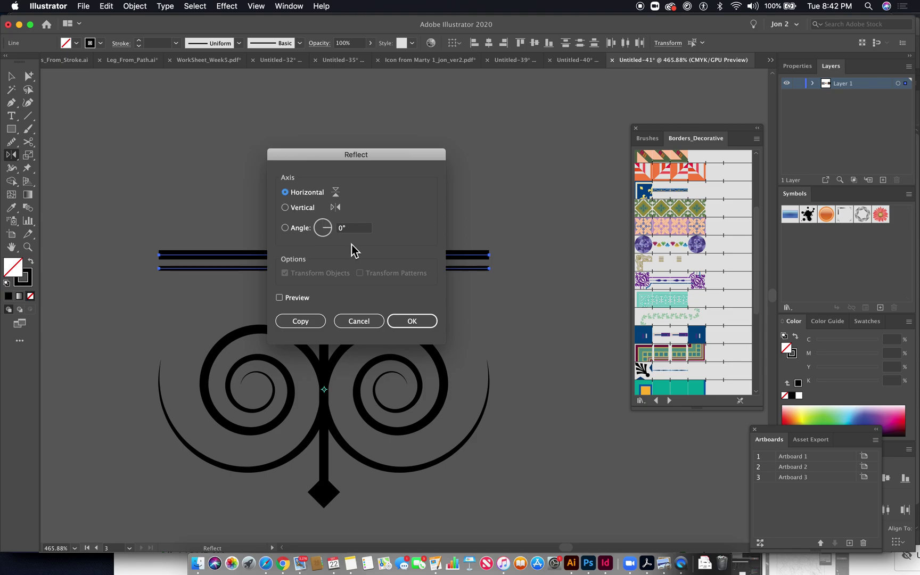
left_click(302, 321)
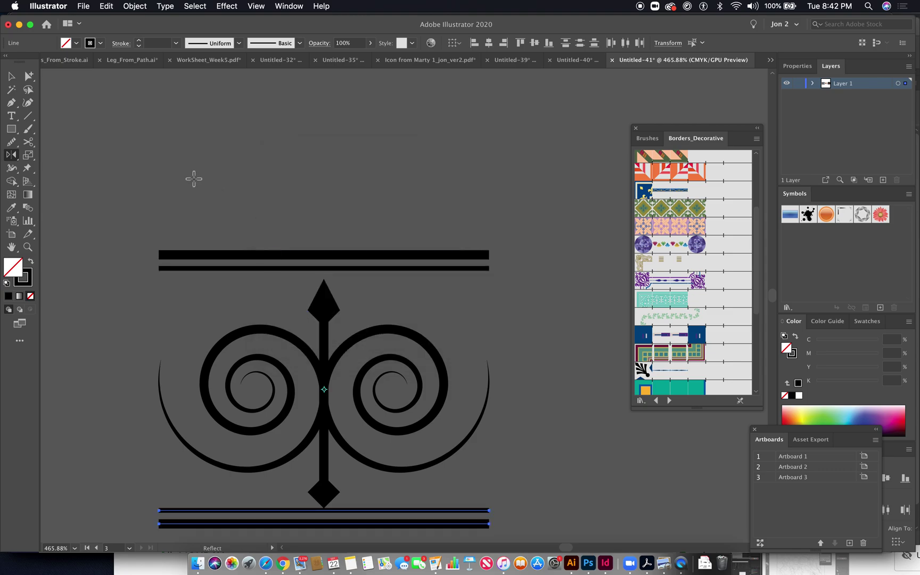
Nudge the mirrored pair of border lines down, away from the ornament's lower diamond tip
left_click(29, 75)
scroll(324, 167, "down", 5)
scroll(324, 166, "right", 2)
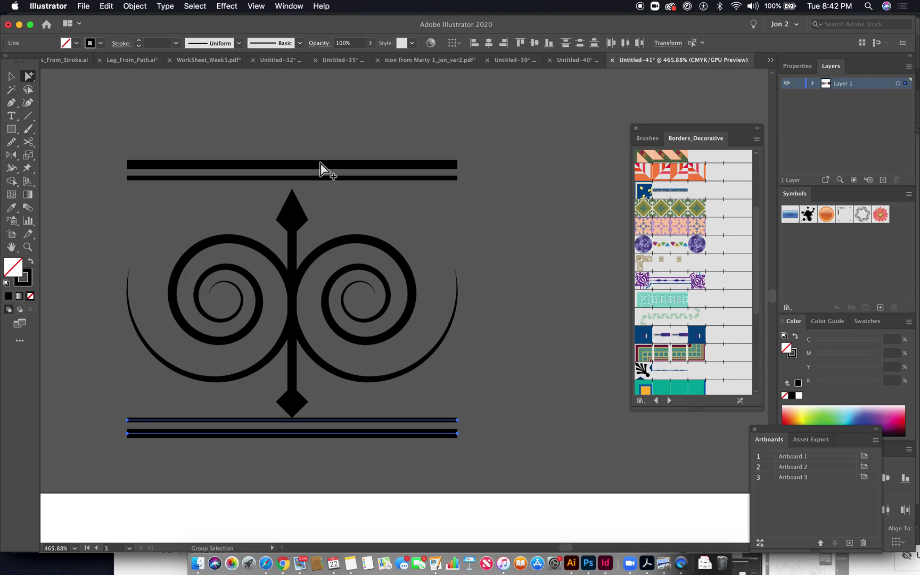
key("Down")
key("Down")
left_click(243, 178)
key("Delete")
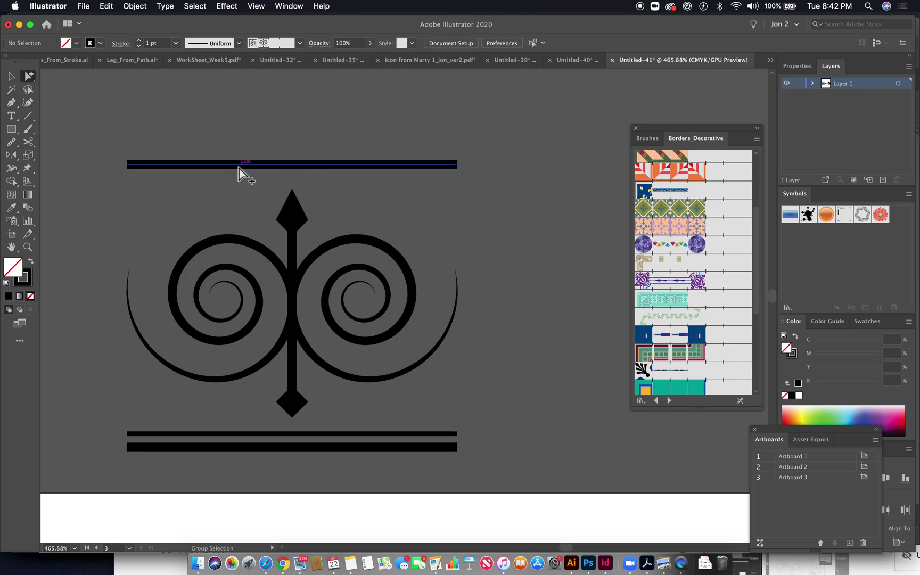
left_click(239, 166)
key("Delete")
key("cmd+z")
key("cmd+z")
Select the whole large ornament with its border lines and scale it uniformly to 30%
left_click(482, 255)
left_click_drag(468, 263, 508, 269)
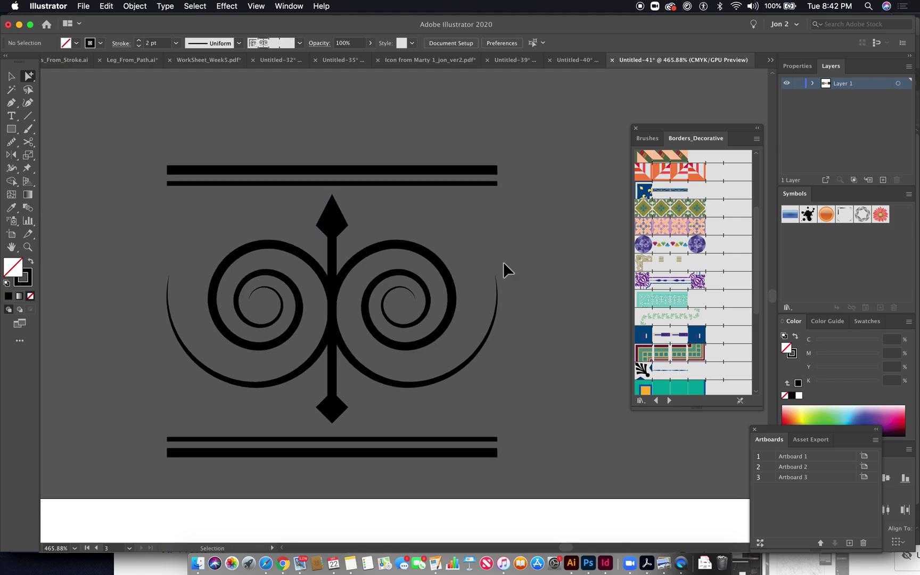
key("super+minus")
key("super+minus")
key("super+minus")
left_click_drag(487, 321, 385, 252)
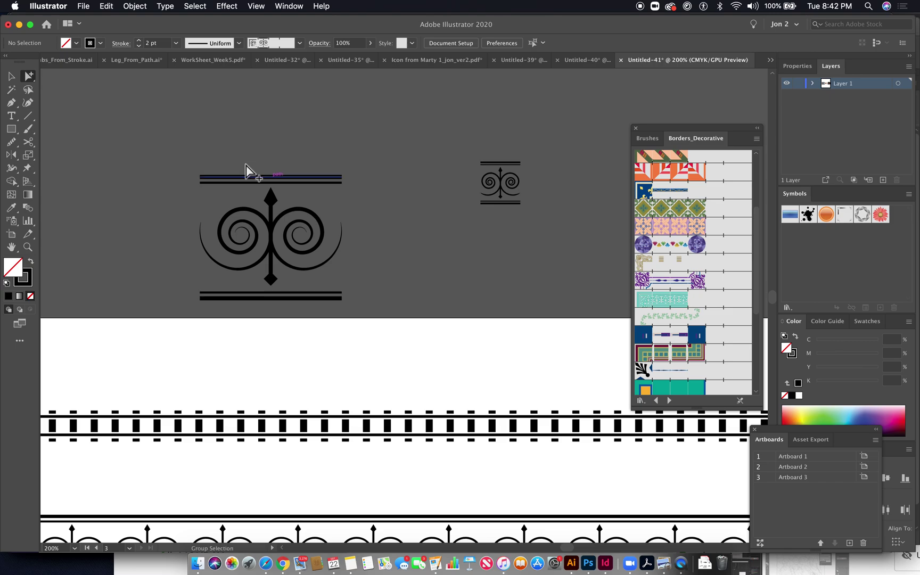
left_click_drag(197, 153, 373, 365)
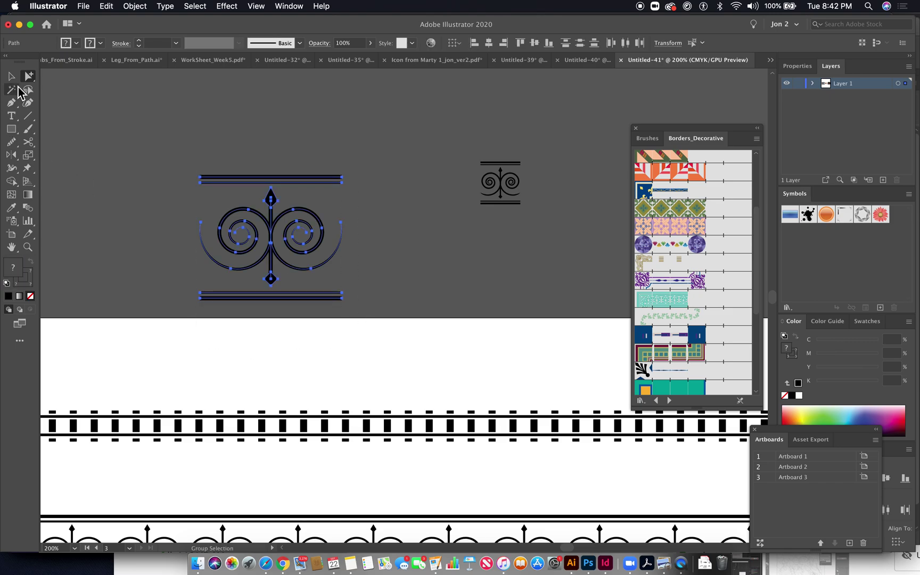
left_click(11, 75)
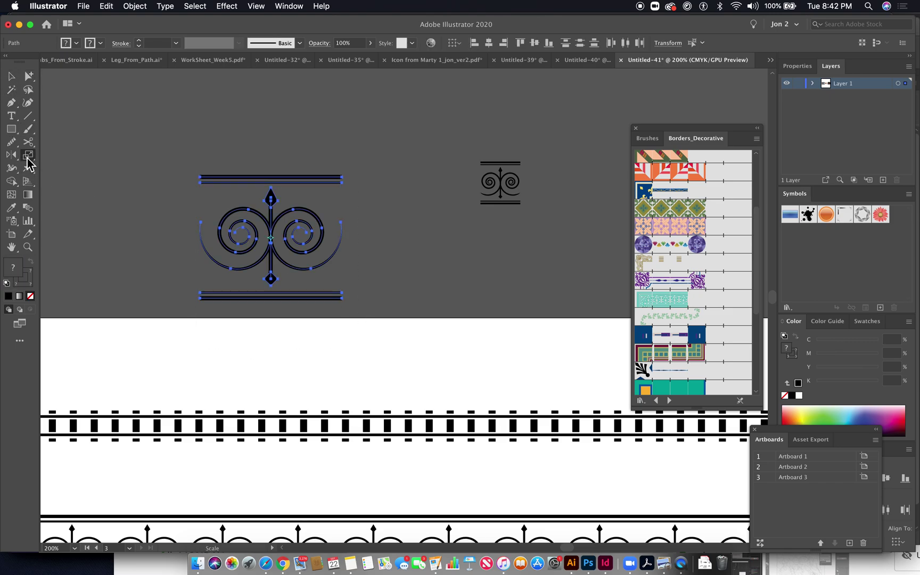
double_click(28, 155)
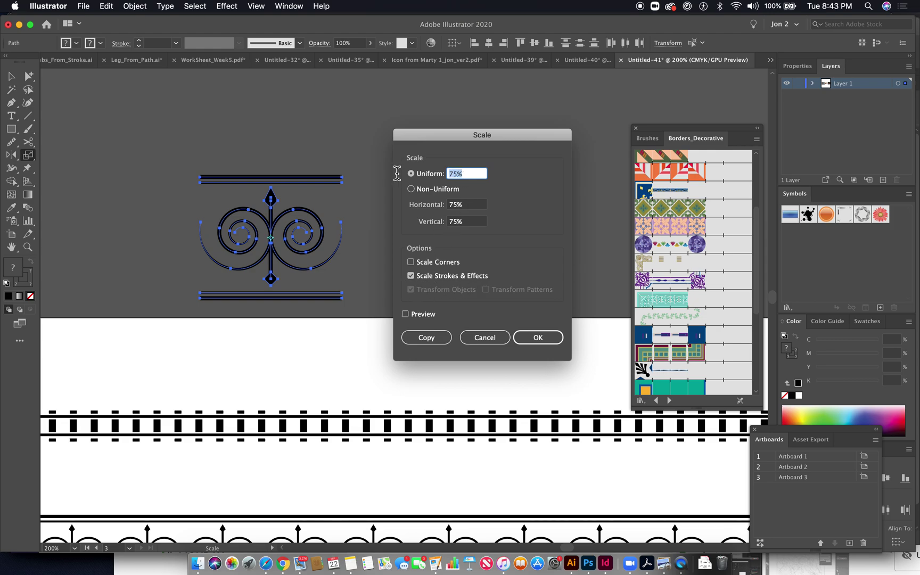
type("30")
key("Return")
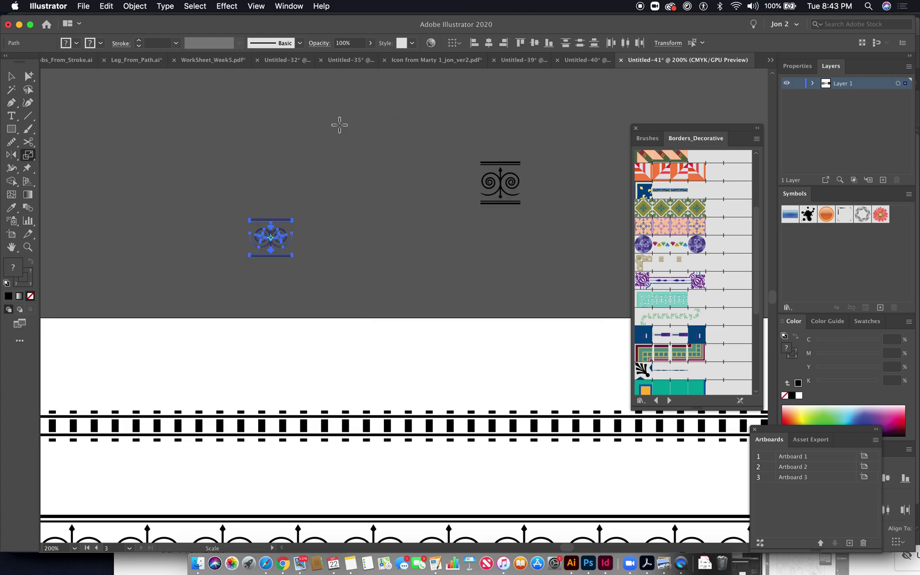
Add the reduced ornament to the brushes as a new Pattern Brush
left_click(29, 76)
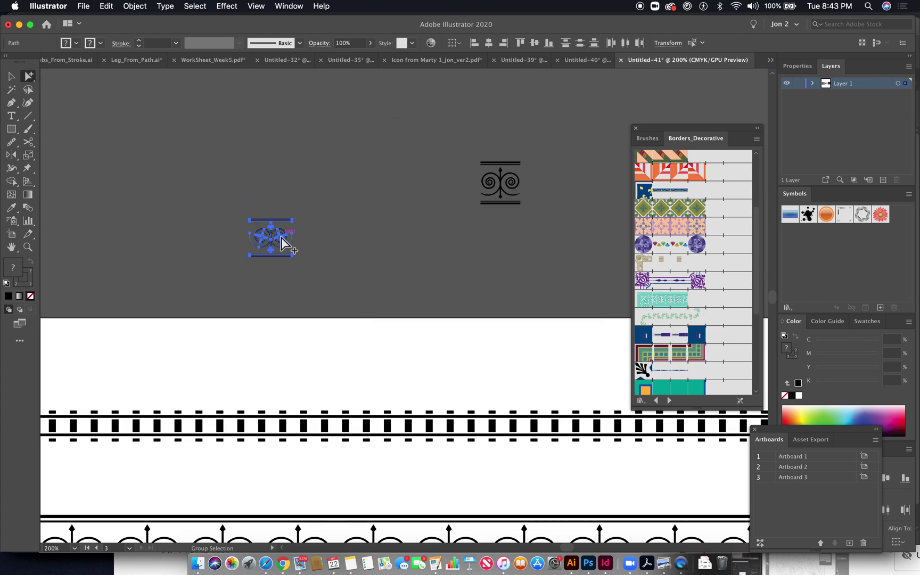
mouse_move(270, 259)
left_mouse_down()
mouse_move(680, 295)
mouse_move(649, 142)
mouse_move(442, 318)
mouse_move(695, 367)
left_mouse_up()
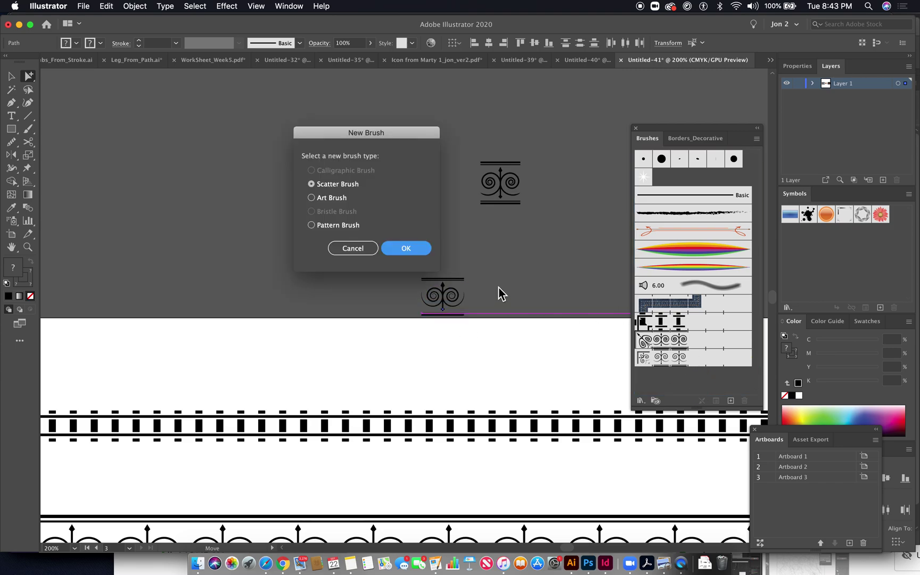
left_click(321, 225)
left_click(407, 250)
left_click_drag(570, 64, 419, 64)
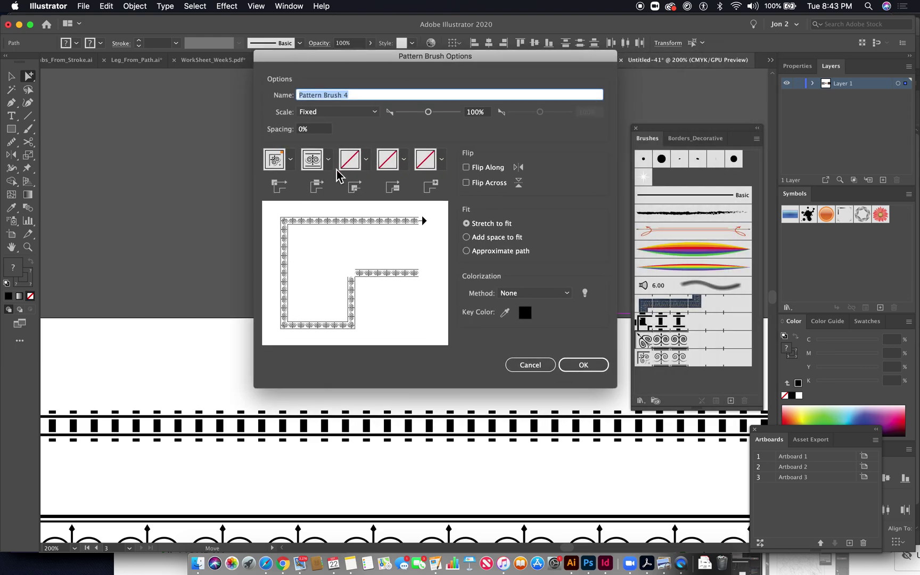
Set the brush's outer corner tile to Auto-Centered and its colorization method to Tints, and save the brush
left_click(290, 159)
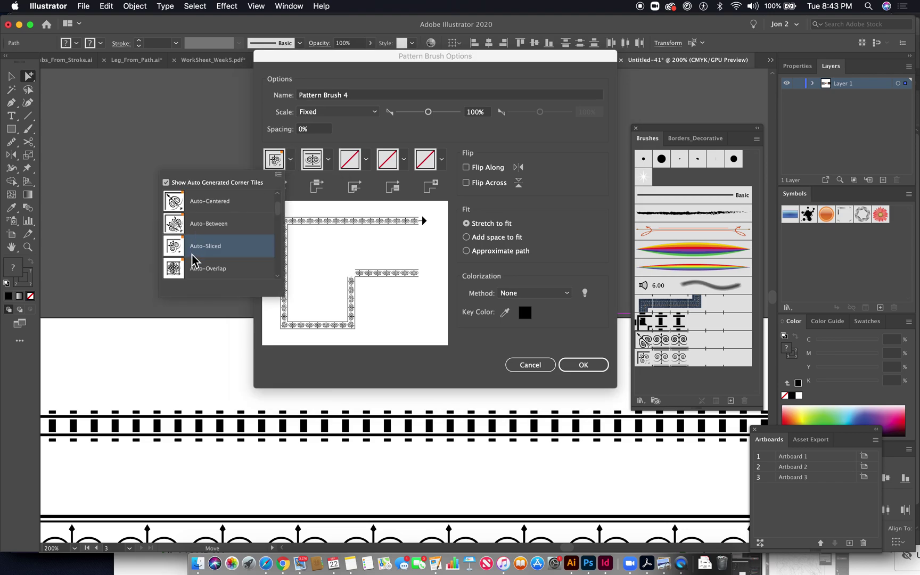
left_click(197, 224)
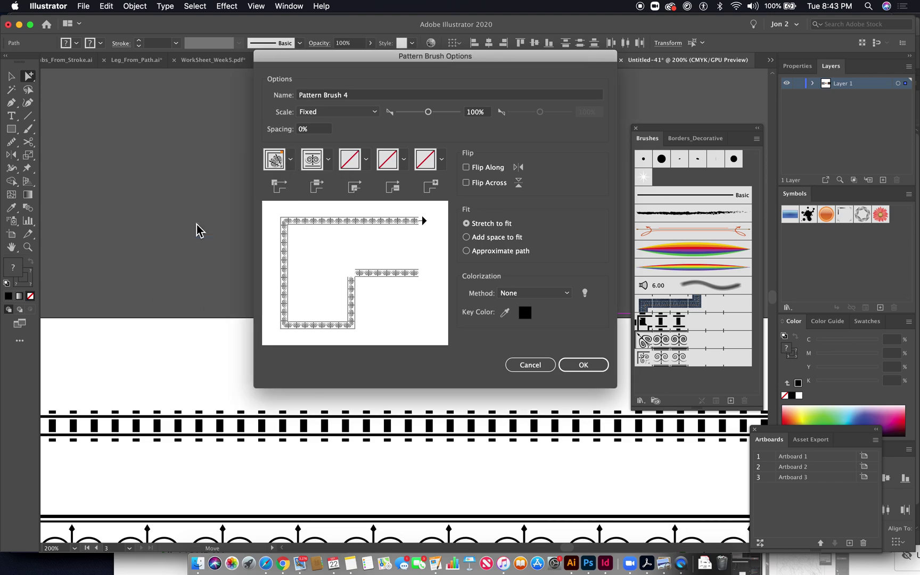
left_click(290, 160)
left_click(232, 210)
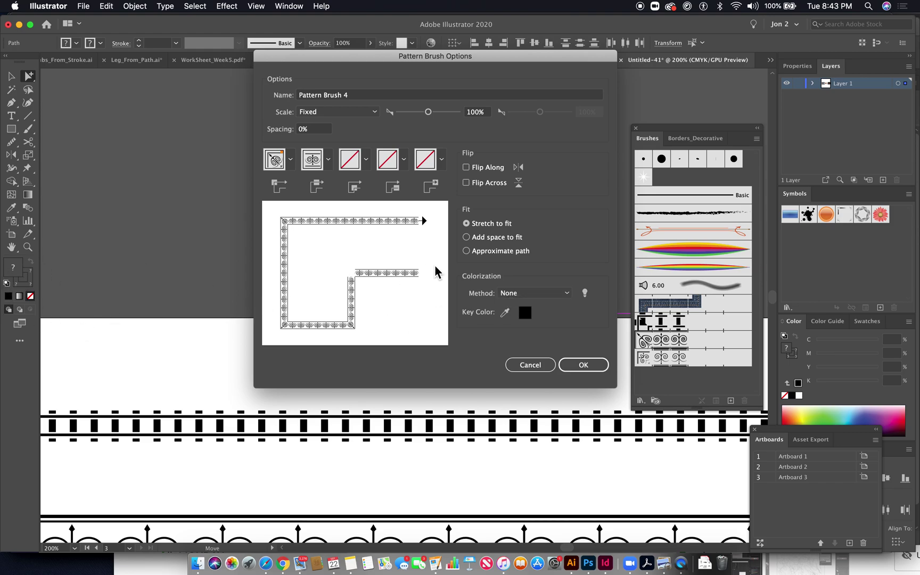
left_click(546, 295)
left_click(544, 314)
left_click(580, 366)
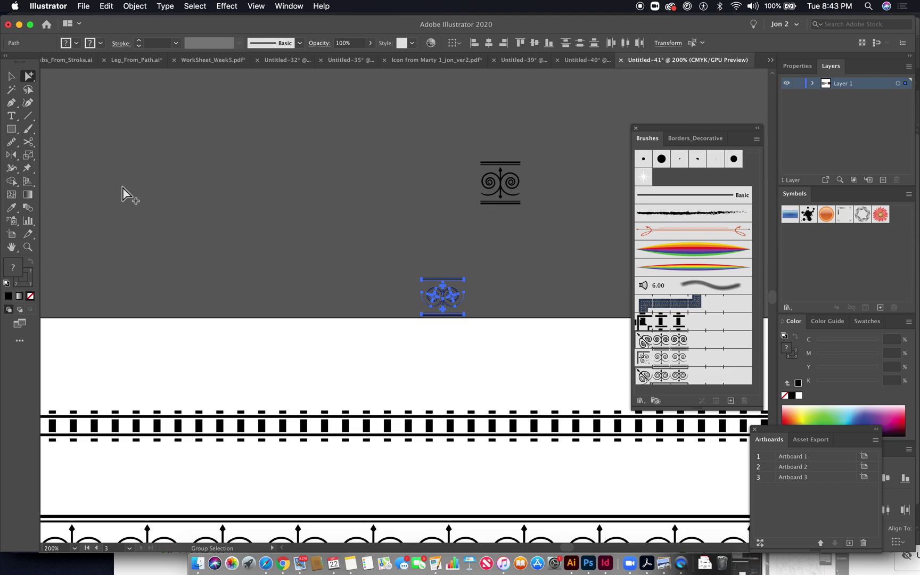
Draw an upright rectangle on the empty canvas beside the ornaments and apply the new scroll pattern brush to its stroke
left_click(11, 128)
left_click_drag(107, 107, 299, 327)
left_click(29, 76)
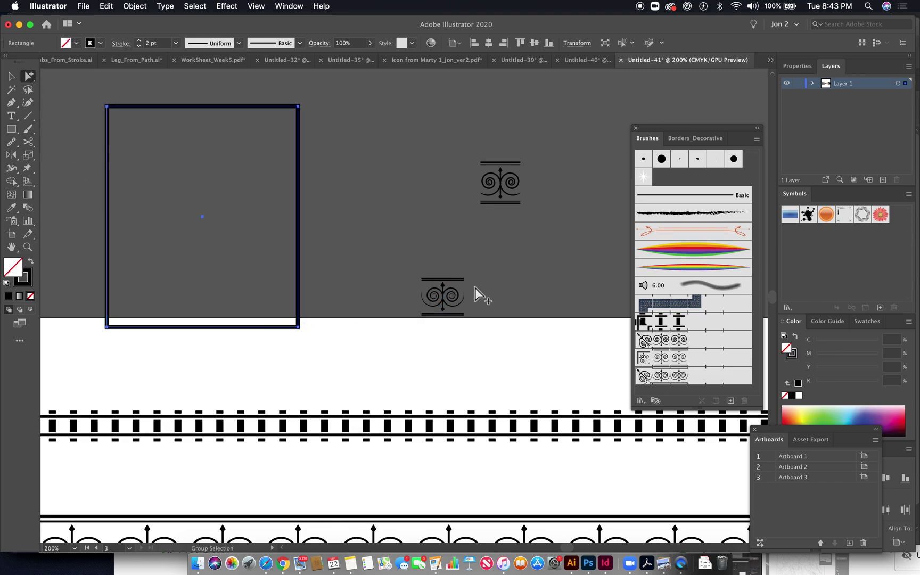
left_click(676, 377)
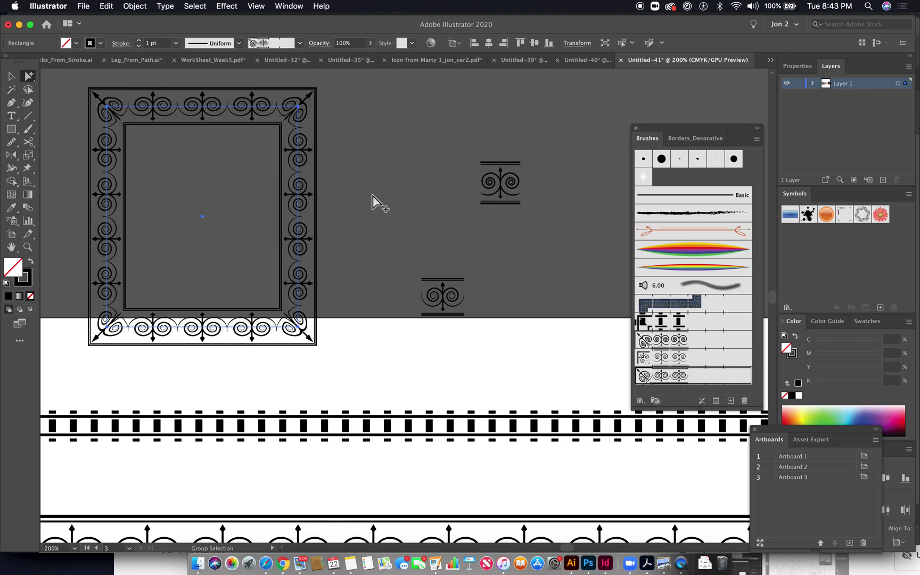
Change the frame's stroke colour to crimson EA1C57
double_click(27, 277)
left_click(246, 161)
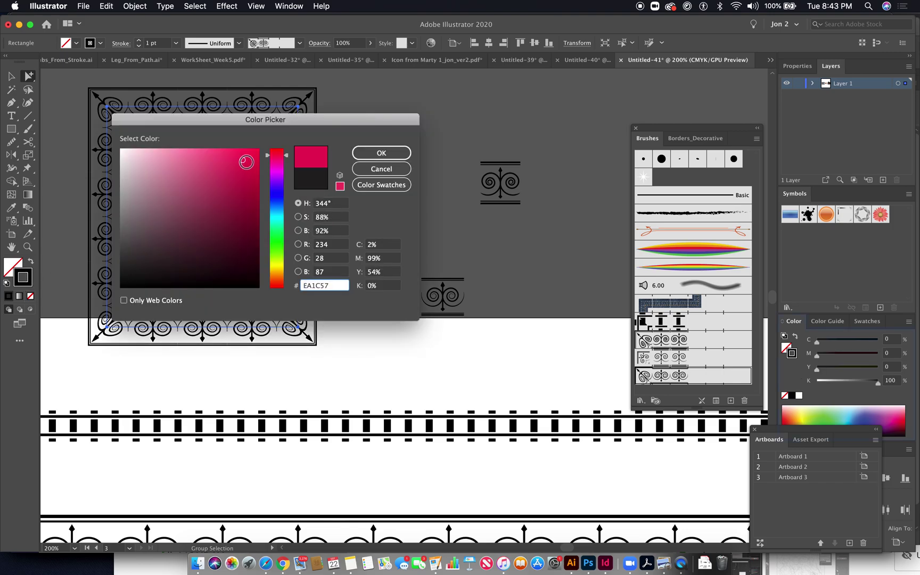
left_click(388, 153)
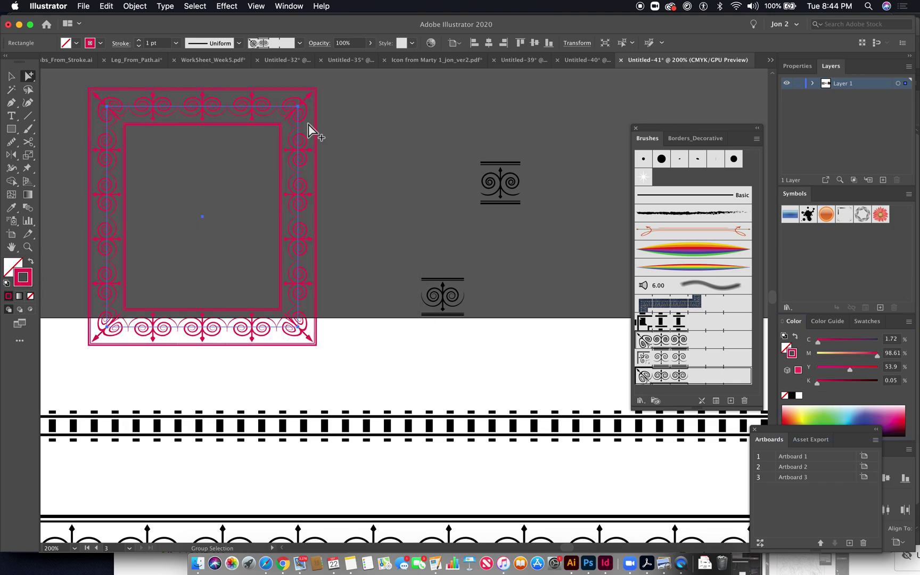
Set the scroll brush's colorization method to None and apply the change to the existing strokes
double_click(715, 379)
left_click(530, 294)
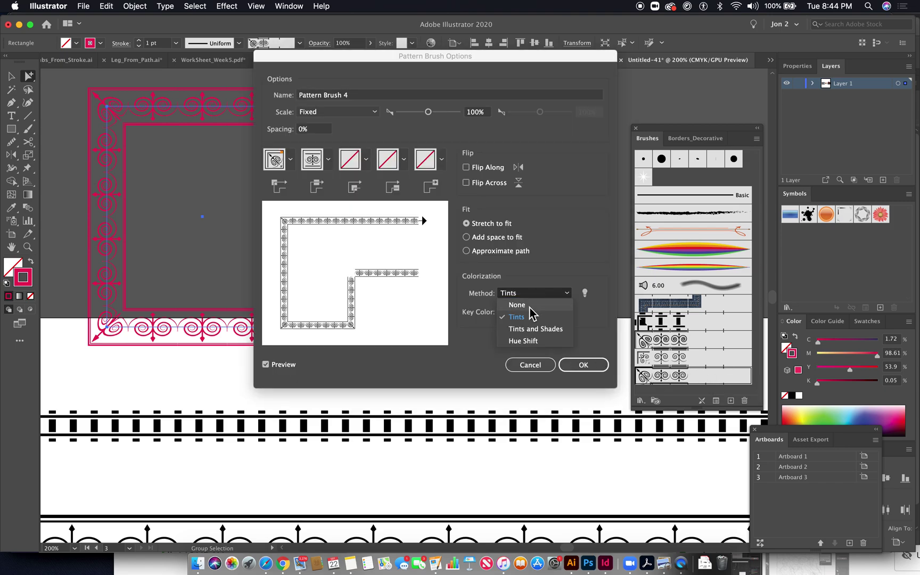
left_click(532, 313)
left_click(583, 366)
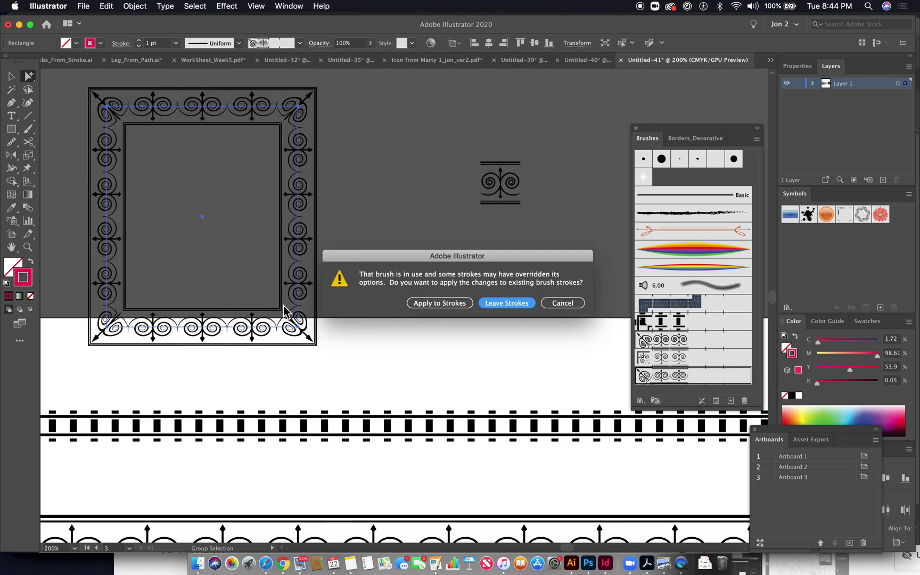
left_click(459, 305)
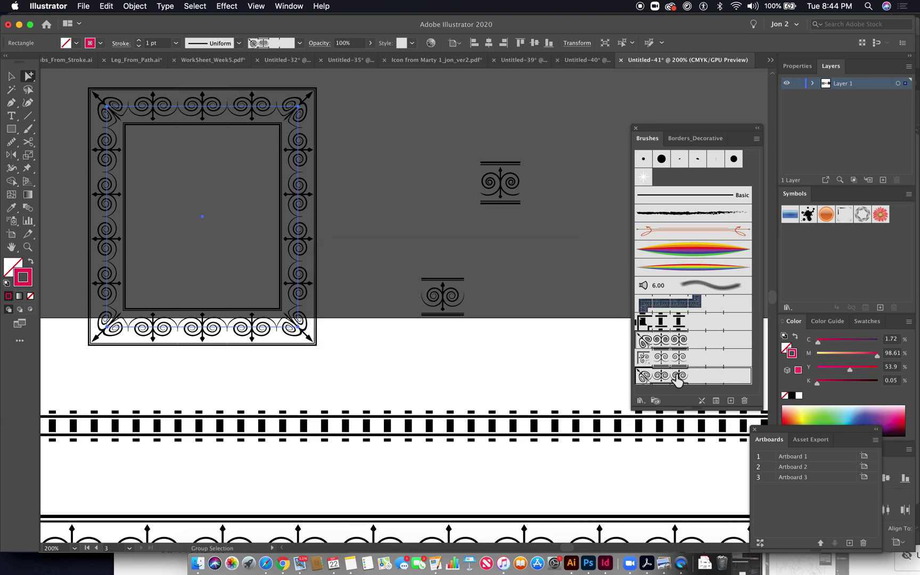
Set the scroll brush's colorization method back to Tints and apply the change to the existing strokes
double_click(677, 380)
left_click(535, 294)
left_click(533, 305)
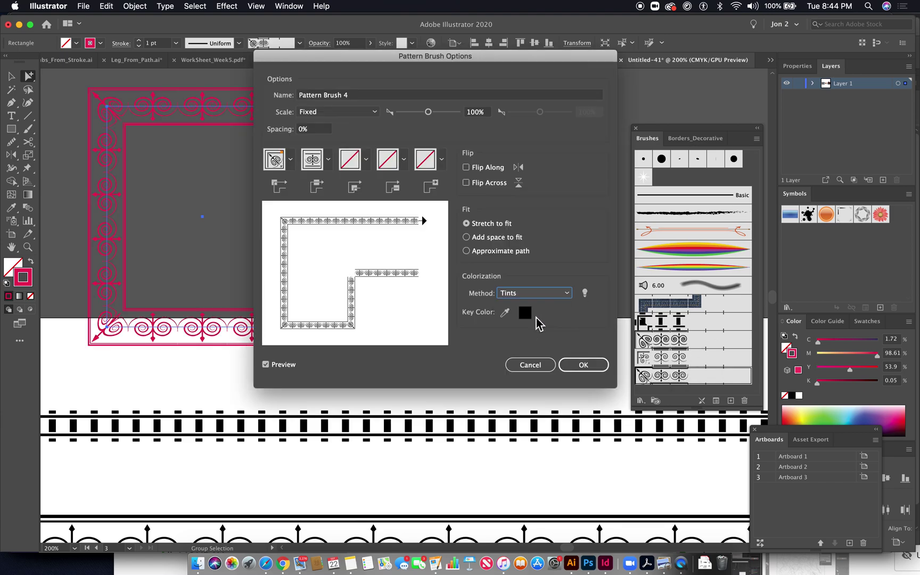
left_click(584, 364)
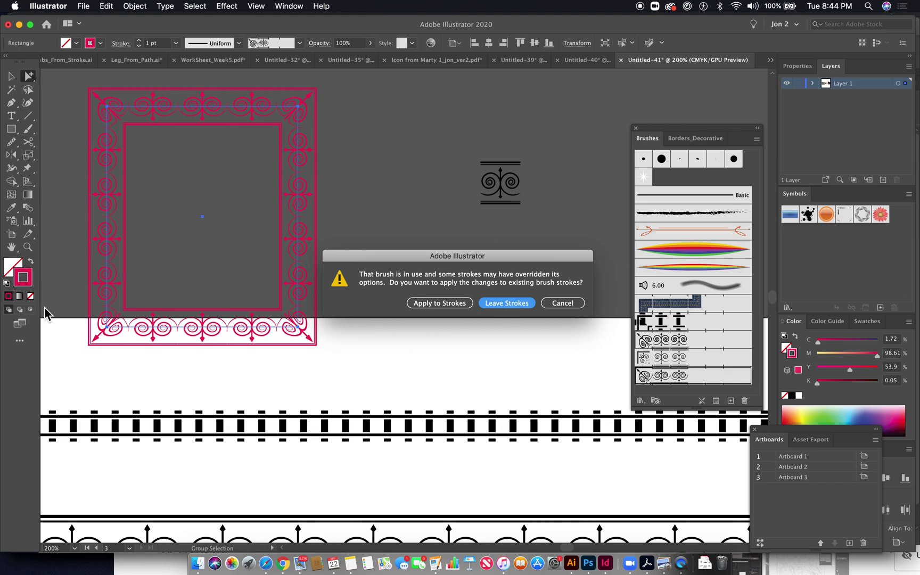
left_click(426, 303)
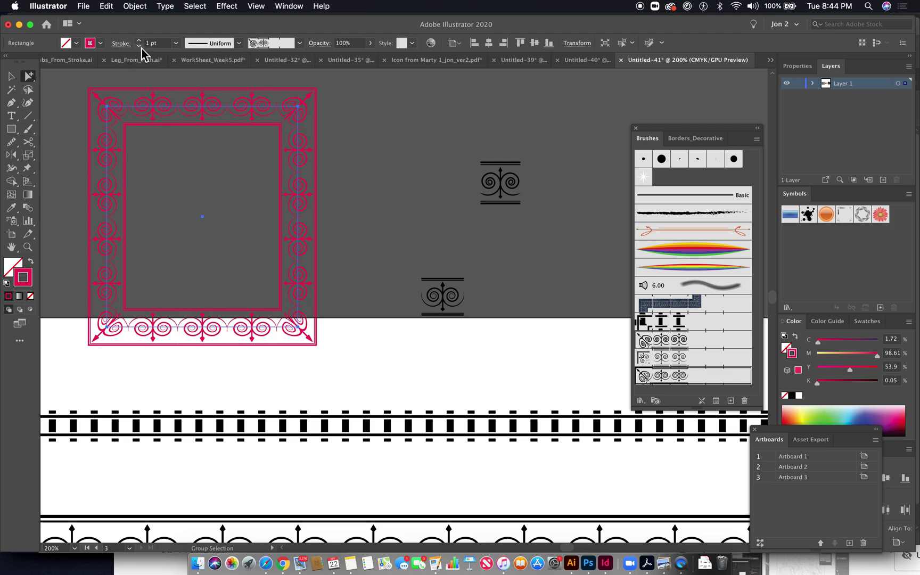
Set the selected crimson scroll frame's stroke weight to 0.5 pt
left_click(175, 43)
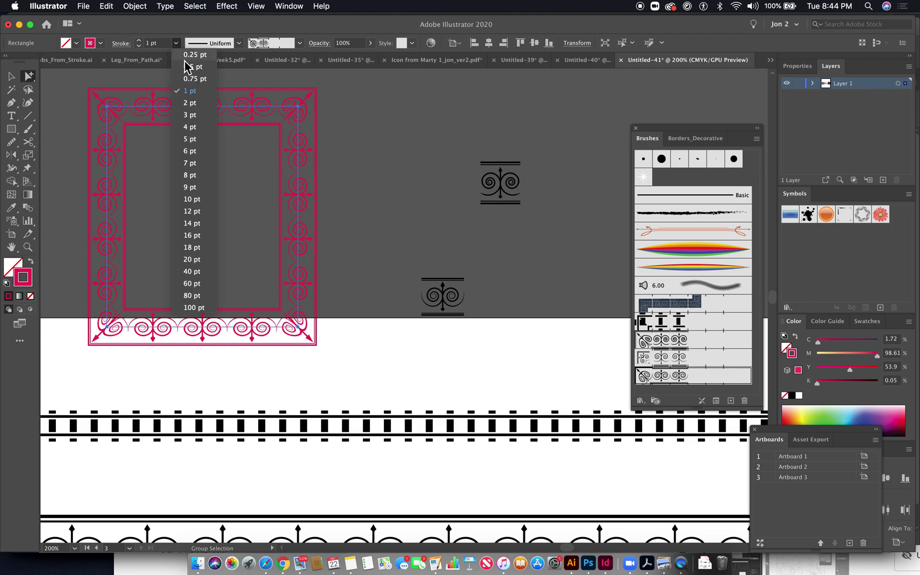
left_click(186, 68)
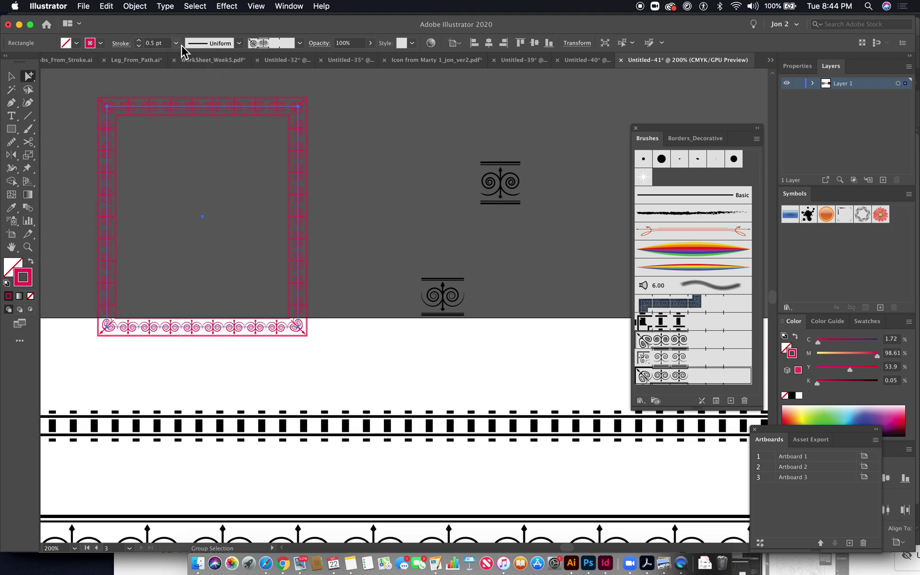
key("super+minus")
key("super+minus")
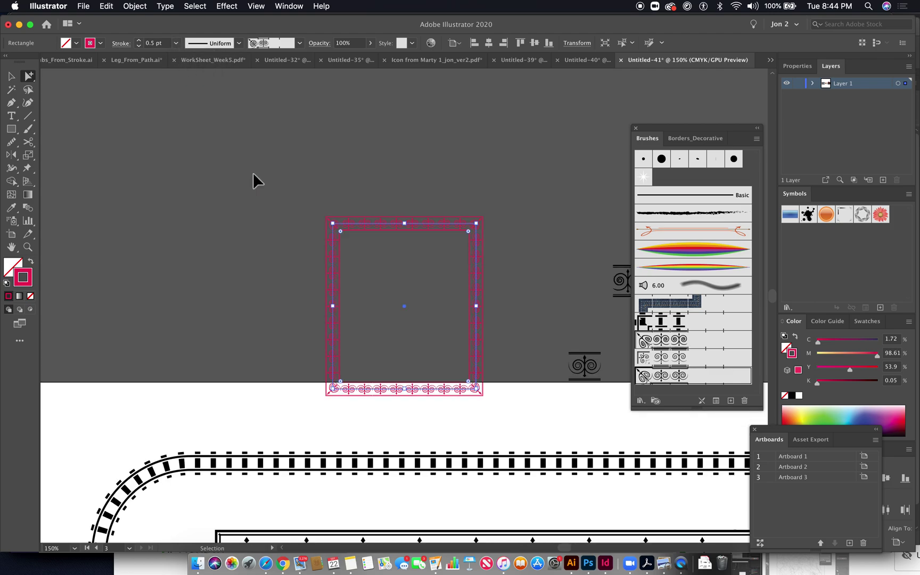
left_click_drag(356, 327, 255, 214)
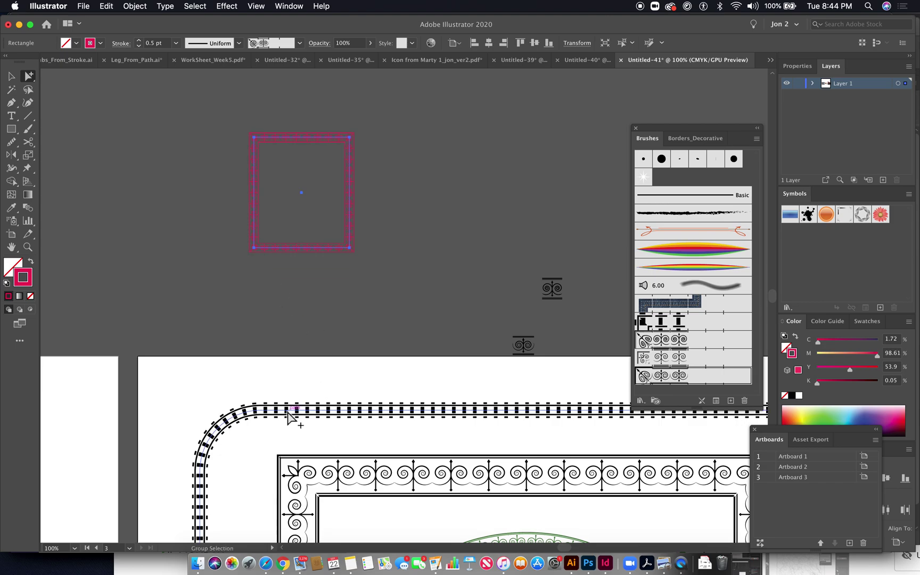
Apply the railroad track brush to the selected frame and place an editable copy of the brush's tiles above the track border
left_click_drag(436, 397, 573, 482)
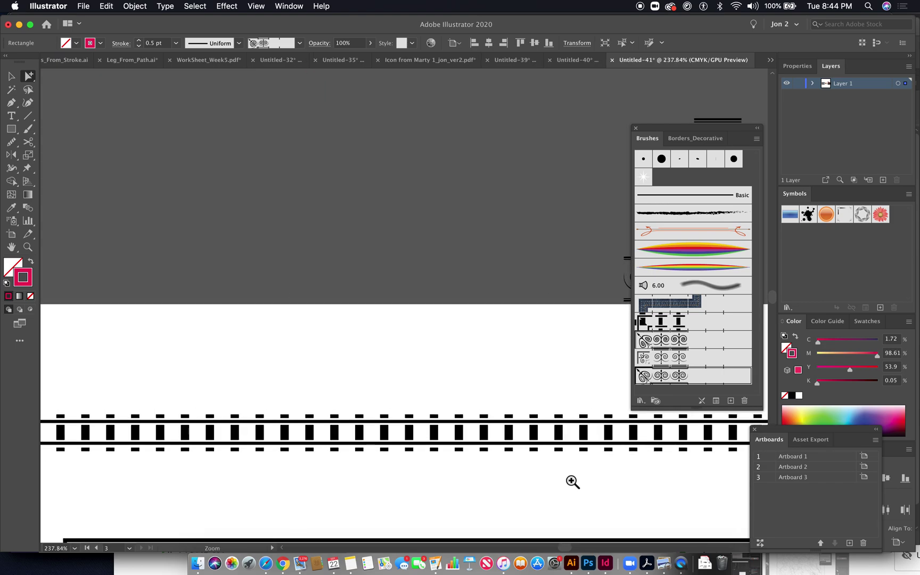
left_click(676, 323)
mouse_move(677, 322)
left_mouse_down()
mouse_move(692, 336)
mouse_move(470, 335)
mouse_move(452, 366)
left_mouse_up()
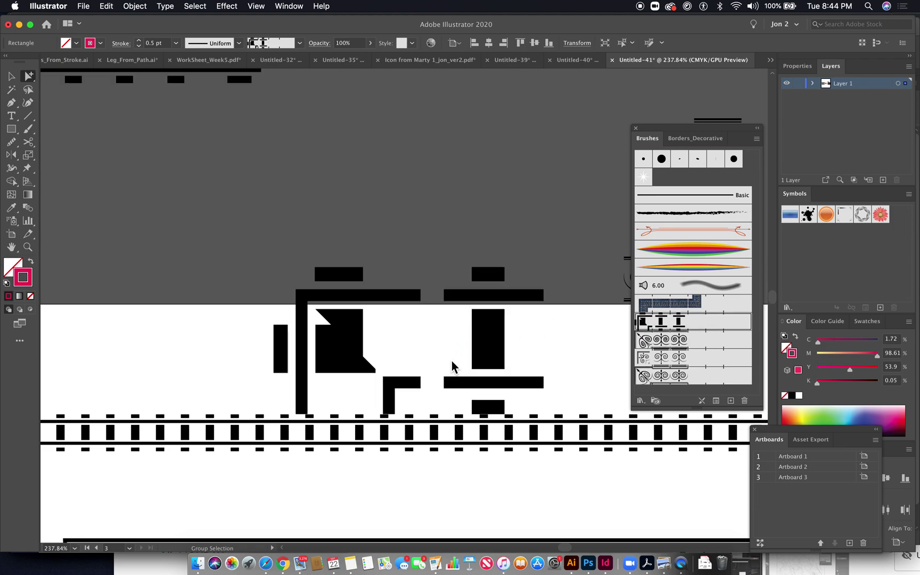
key("c")
left_click(478, 366)
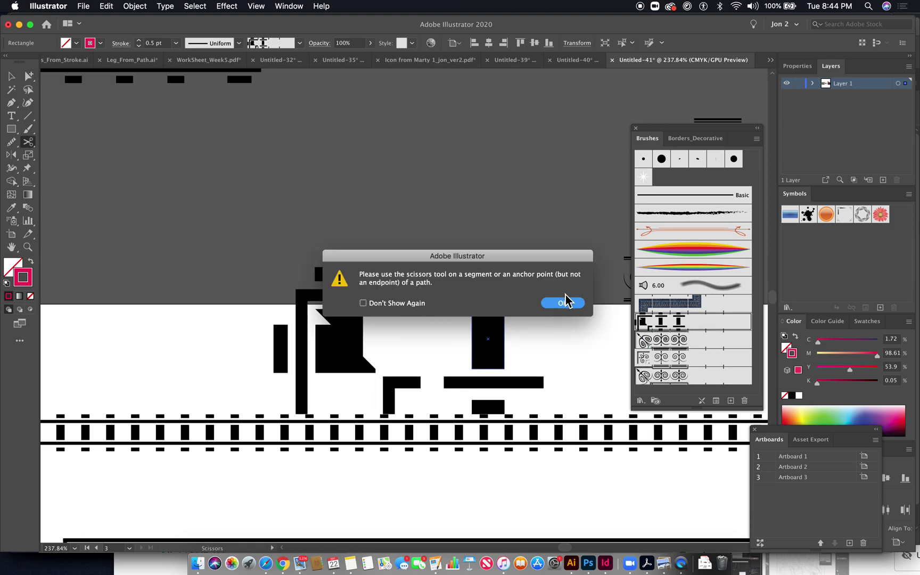
left_click(563, 303)
Delete all the pieces of the track brush's corner tile artwork, leaving only the straight tile beside it
left_click(29, 76)
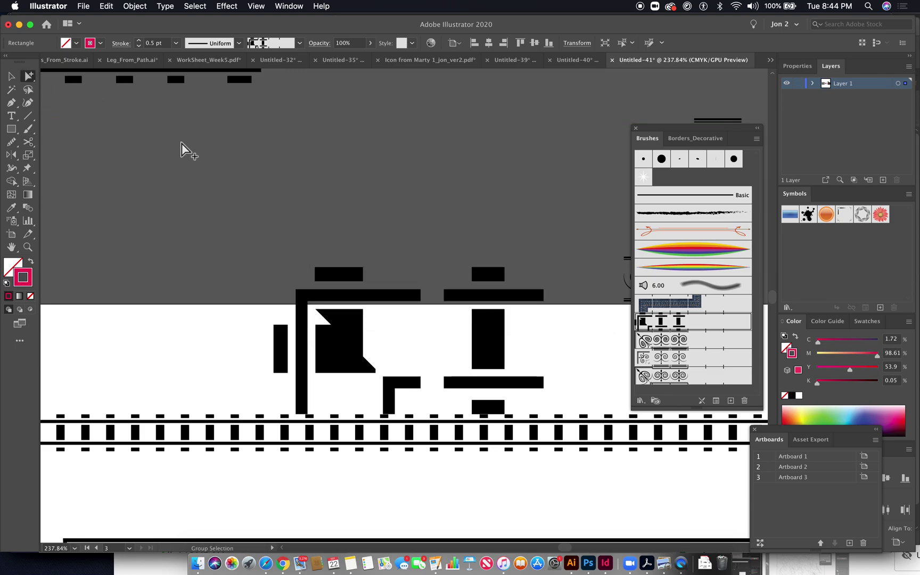
left_click_drag(276, 242, 383, 374)
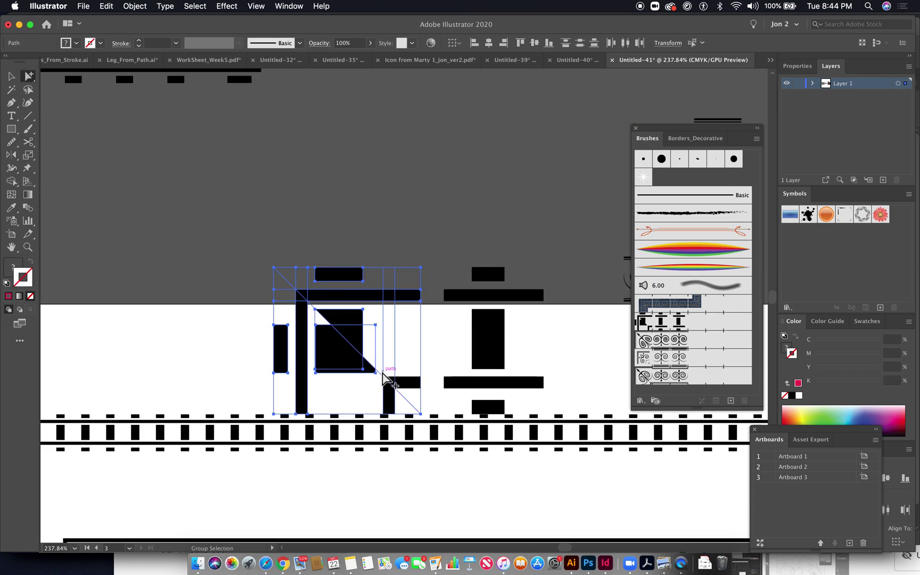
key("Delete")
left_click(385, 354)
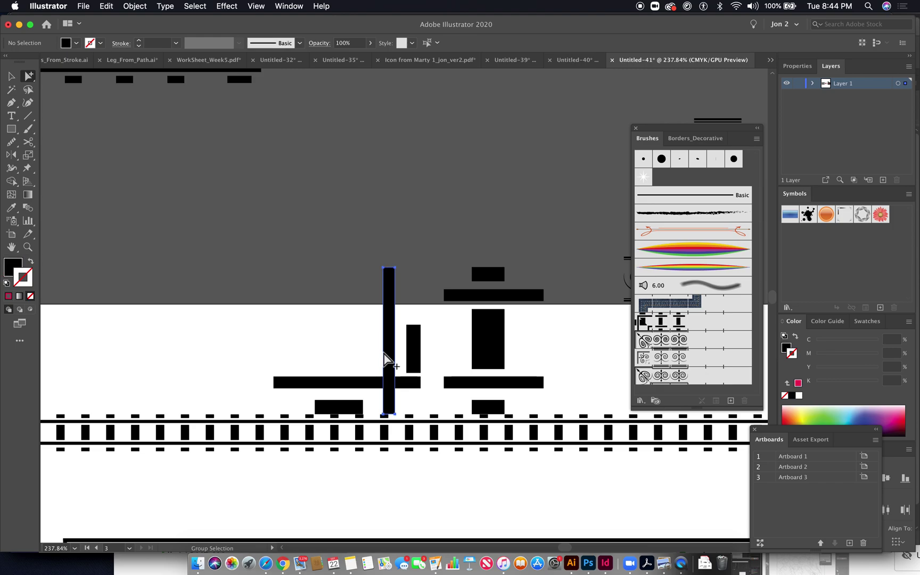
left_click(384, 354)
left_click_drag(314, 302, 411, 408)
key("Delete")
left_click(350, 410)
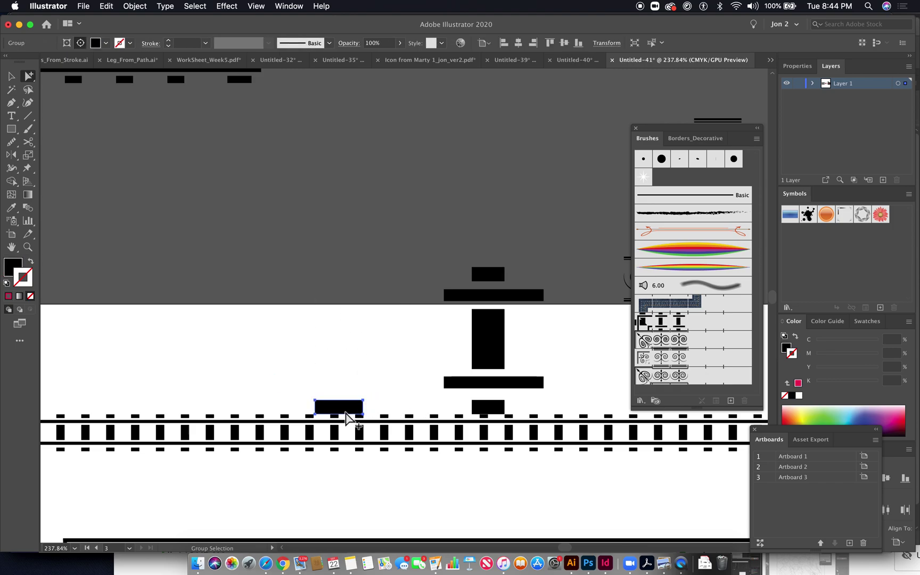
key("Delete")
key("c")
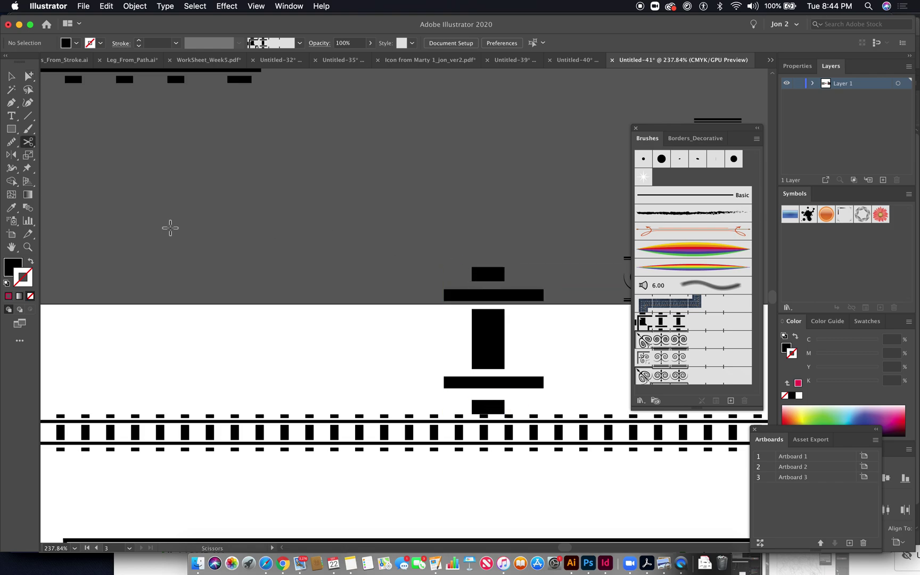
left_click(28, 76)
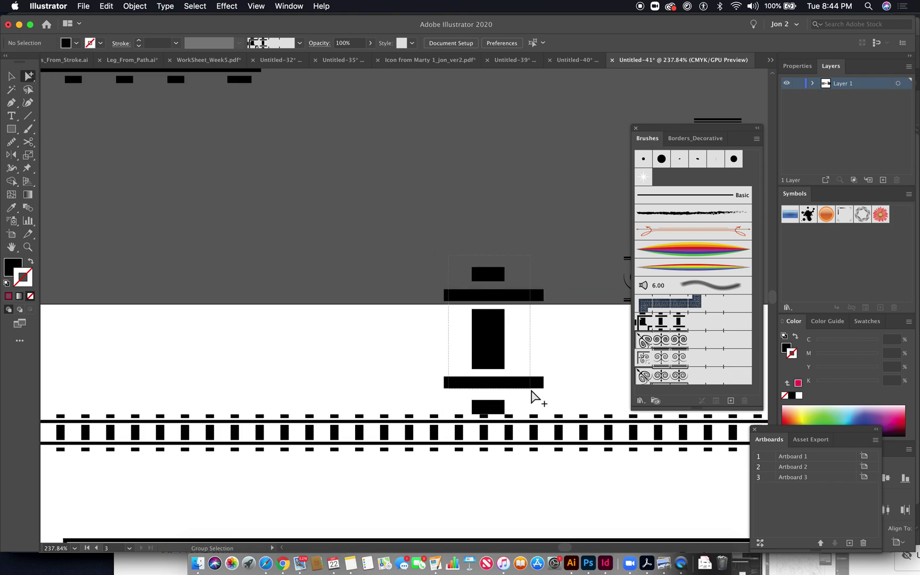
Try moving the straight track tile's pieces up and away from the border, and undo the move
left_click(503, 406)
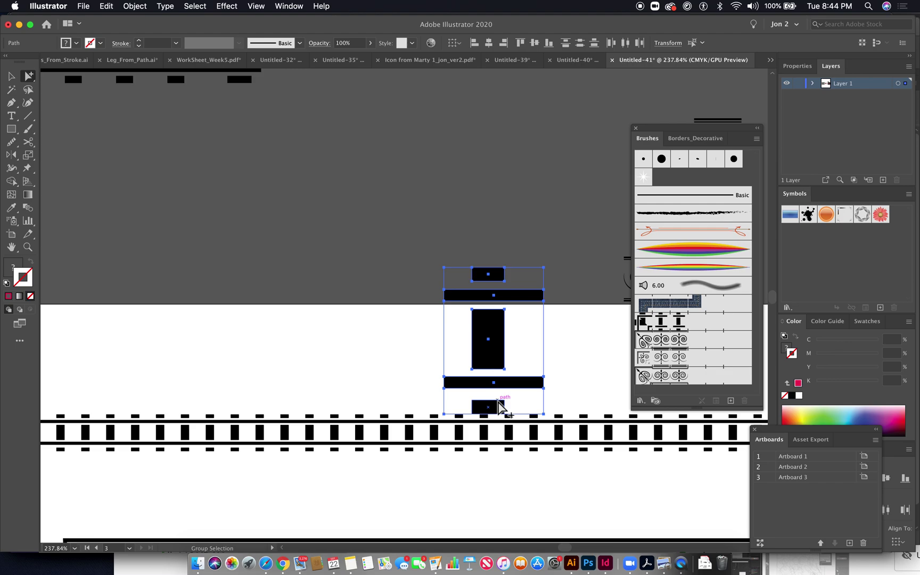
left_click_drag(498, 386, 454, 340)
key("s")
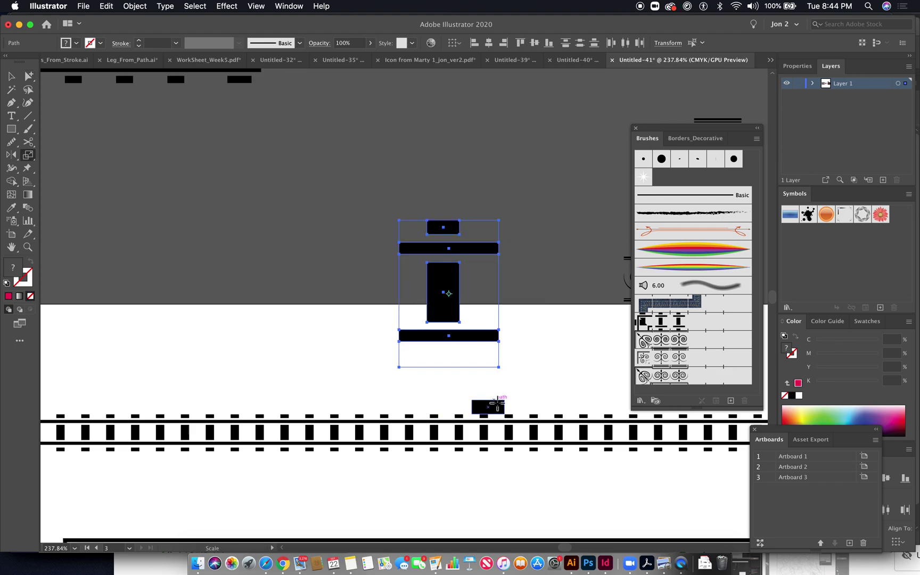
key("super+z")
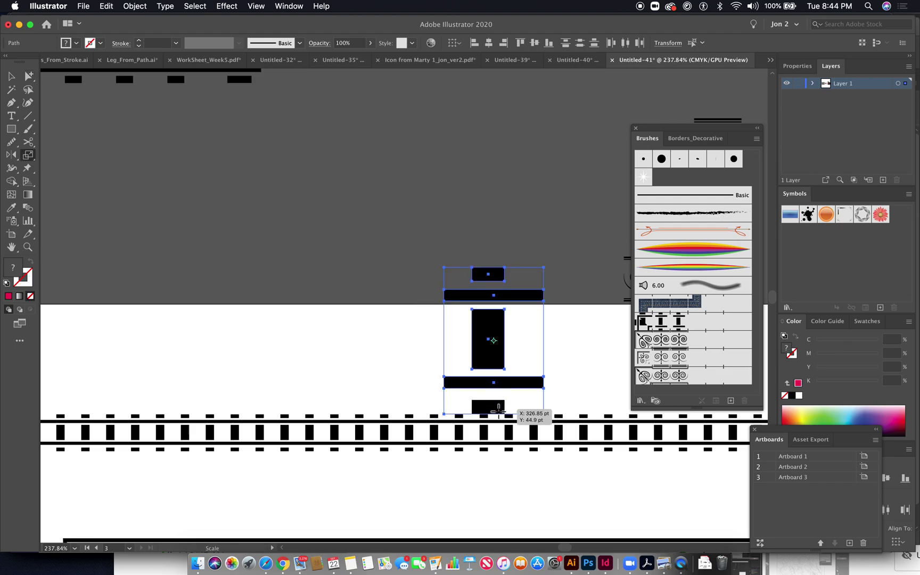
Move the complete straight track tile, including its lowest block, onto the empty canvas above the artboard
key("v")
left_click_drag(499, 366, 326, 236)
key("s")
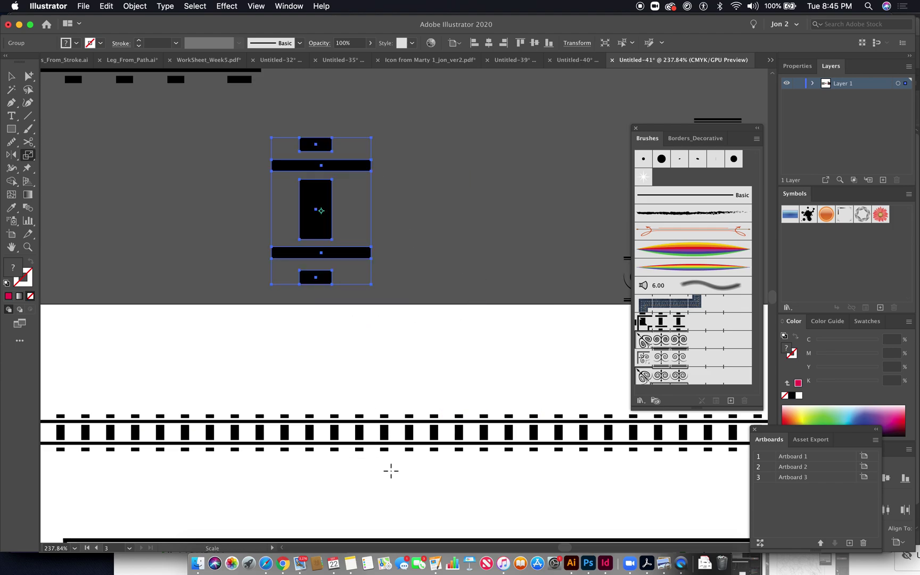
Examine how the straight tile repeats along the rounded railroad border, compare it with the other brushed frames on the artboard, and clear the selection
left_click(28, 76)
left_click(313, 437)
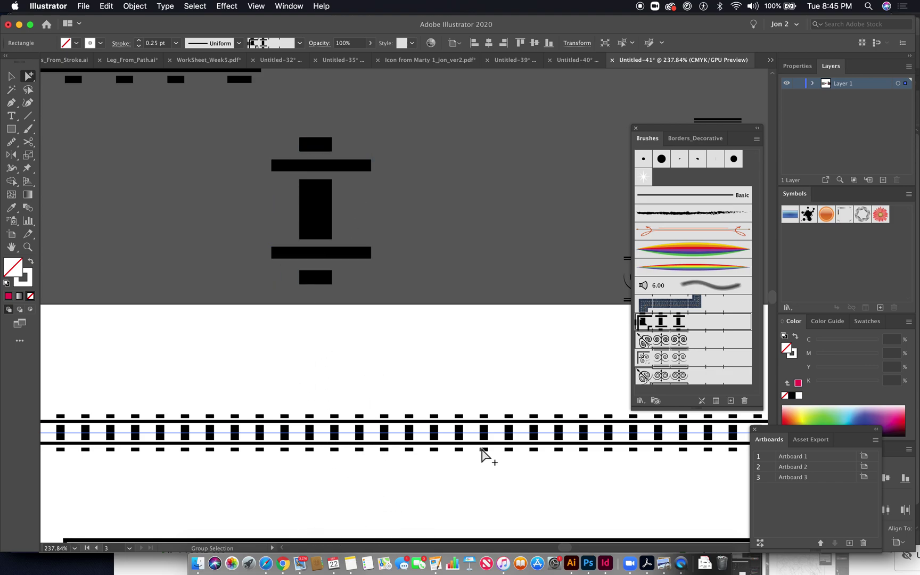
key("super+minus")
key("super+minus")
key("super+minus")
key("super+minus")
key("super+minus")
key("super+minus")
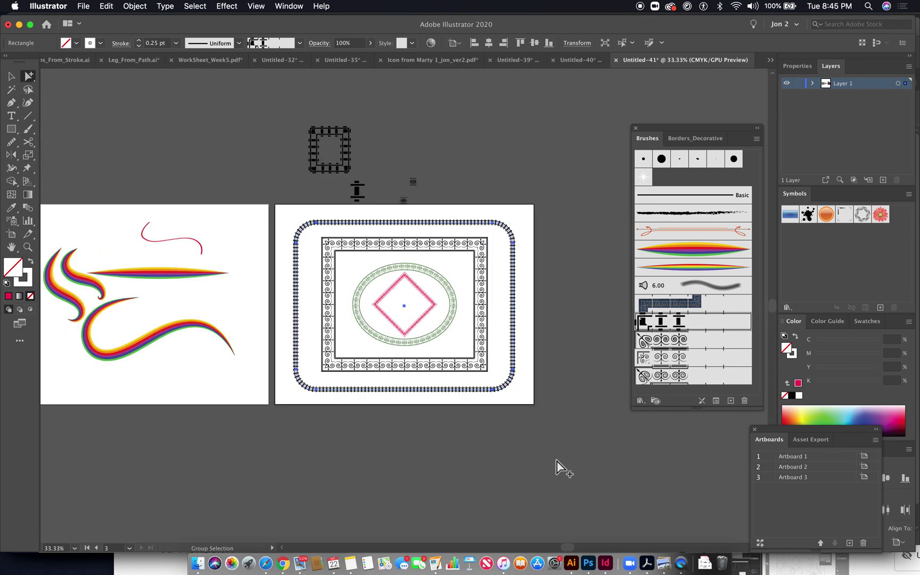
left_click_drag(294, 223, 383, 316)
key("super+minus")
key("super+minus")
key("super+minus")
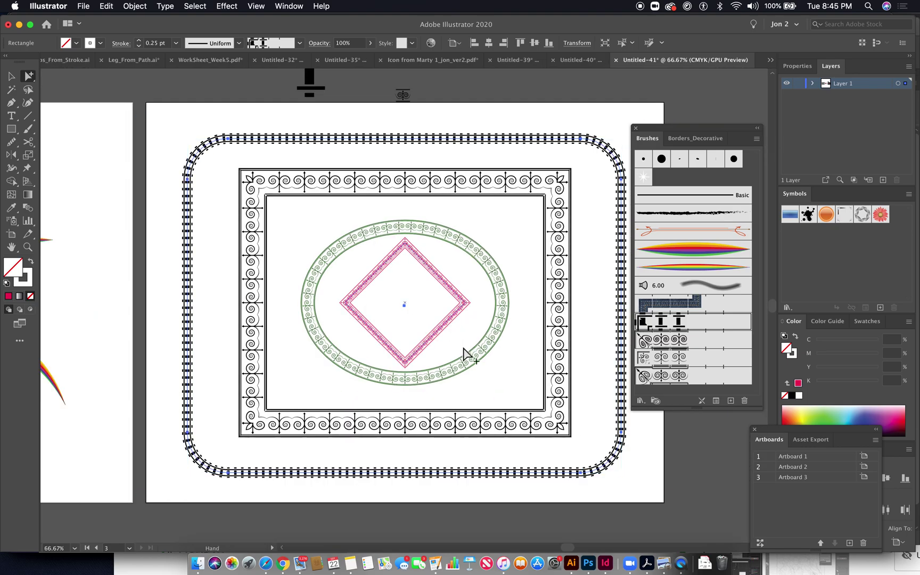
key("super+minus")
left_click_drag(557, 441, 441, 467)
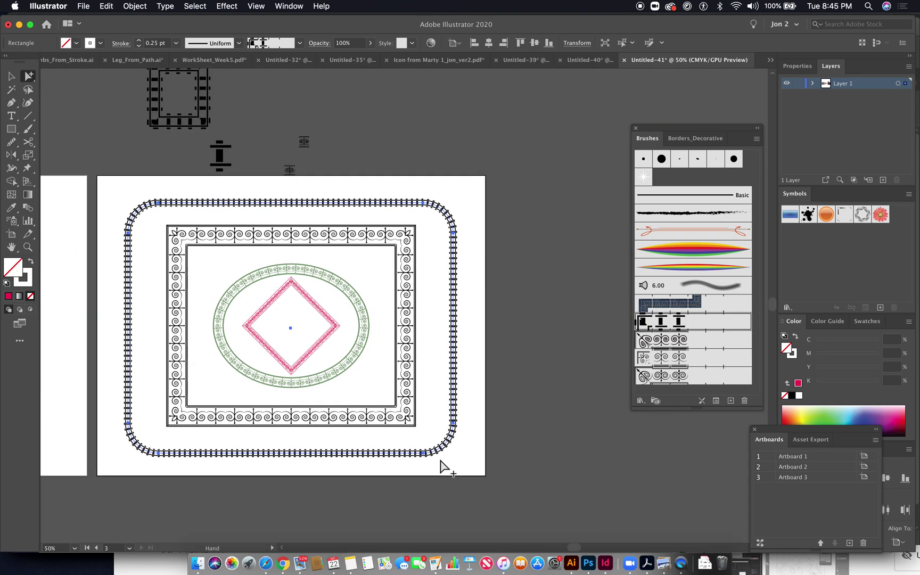
left_click(497, 480)
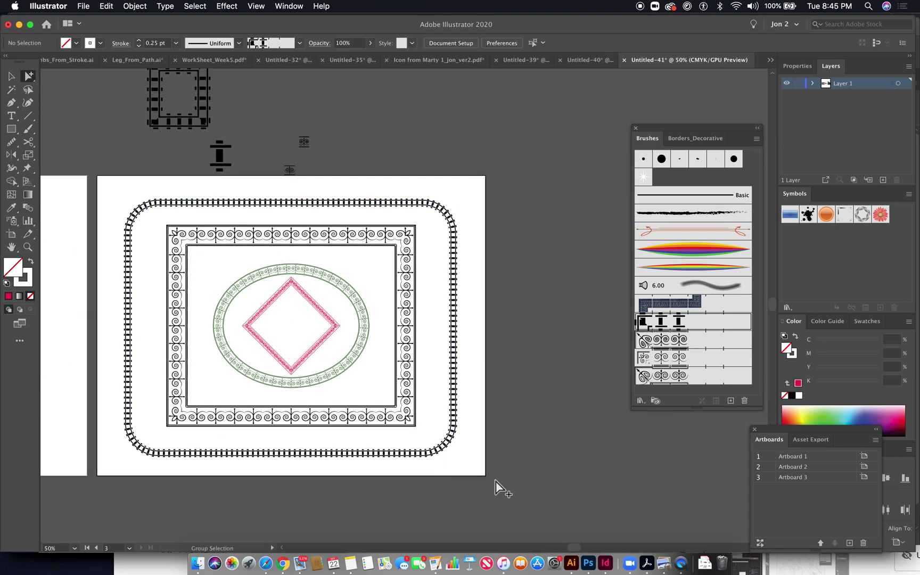